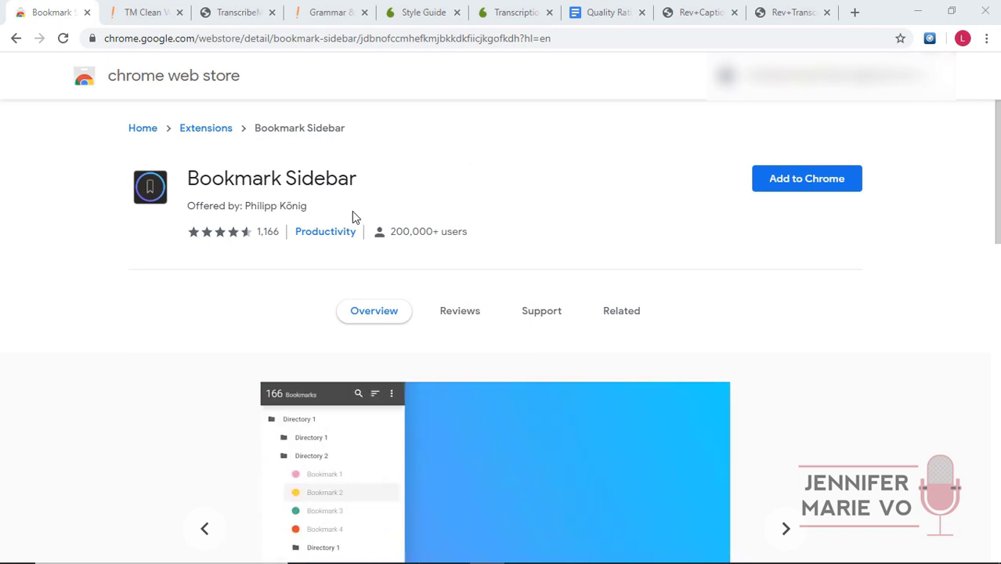
- Install the Bookmark Sidebar extension from the Chrome Web Store
mouse_move(251, 246)
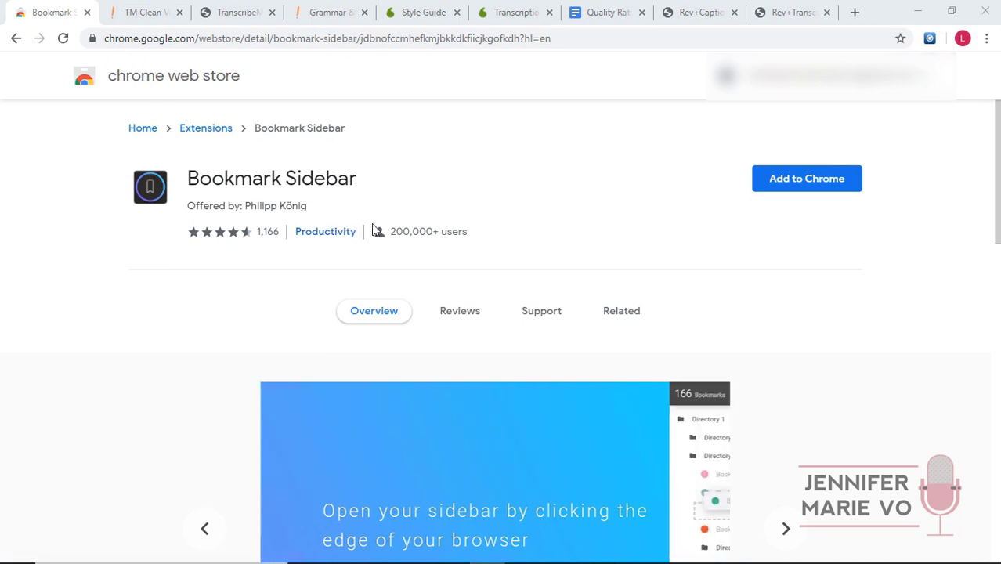
click(777, 196)
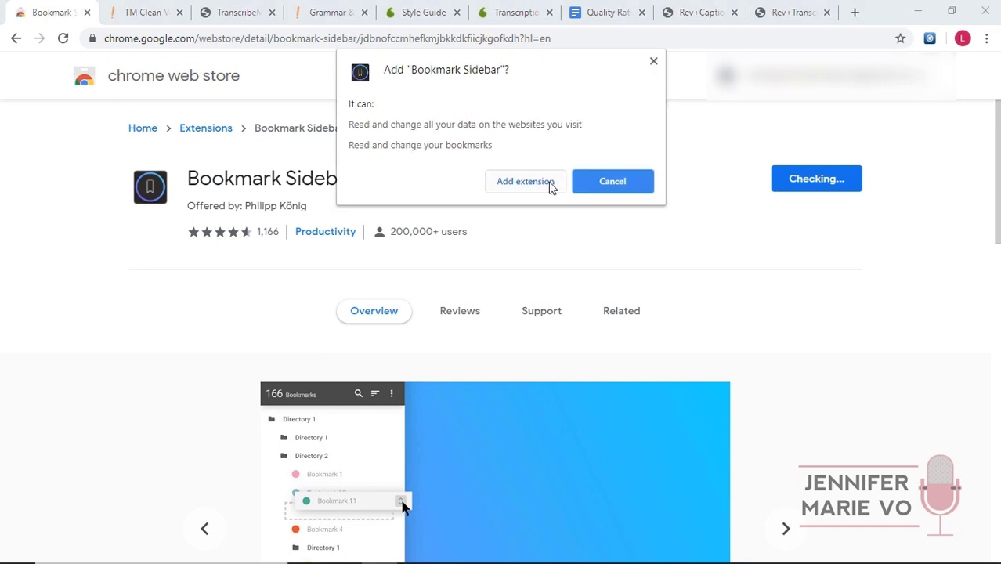
click(552, 184)
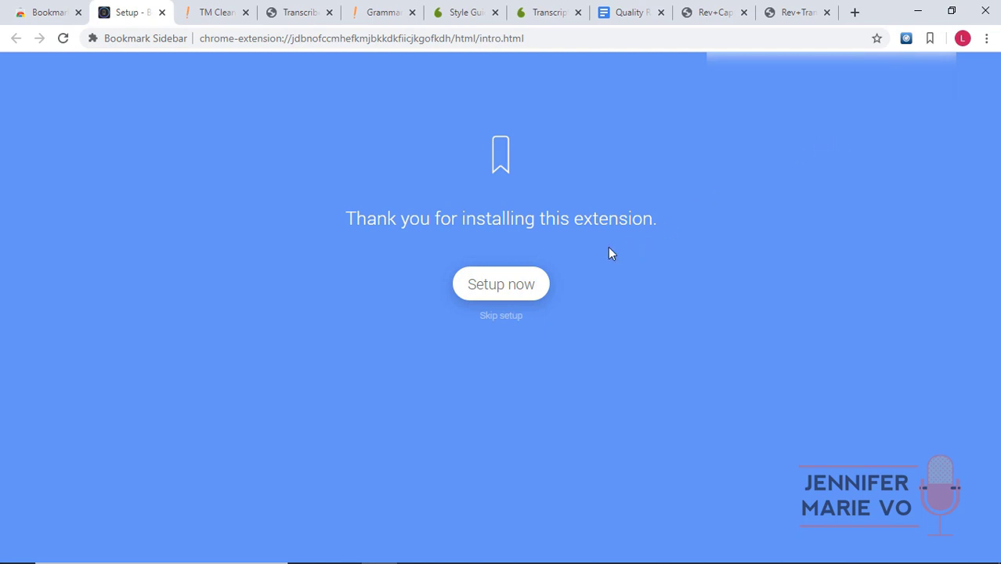
- Set up the sidebar with the Left position, Light style and Mouseover opening, and try opening it at the window edge
click(538, 287)
mouse_move(537, 286)
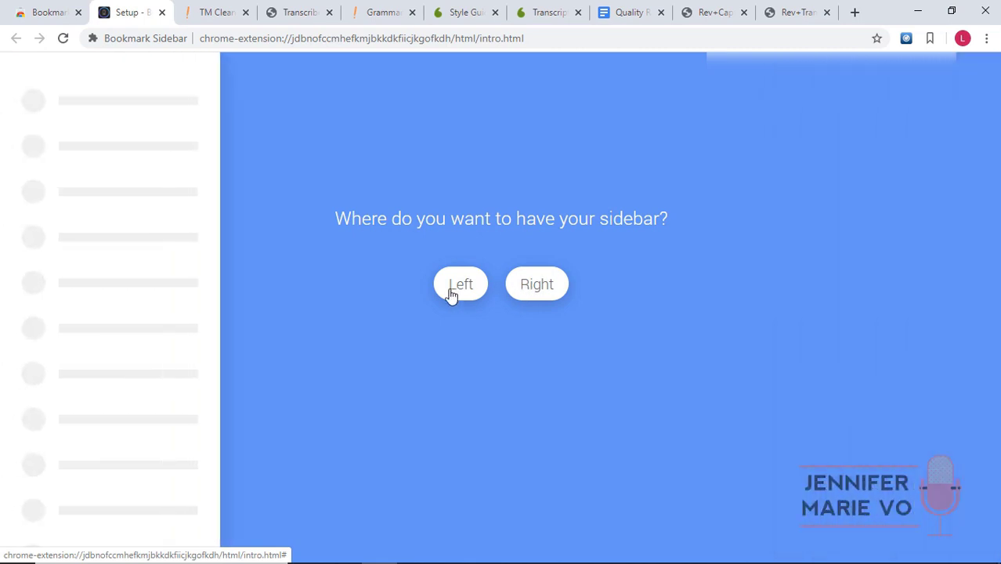
click(449, 290)
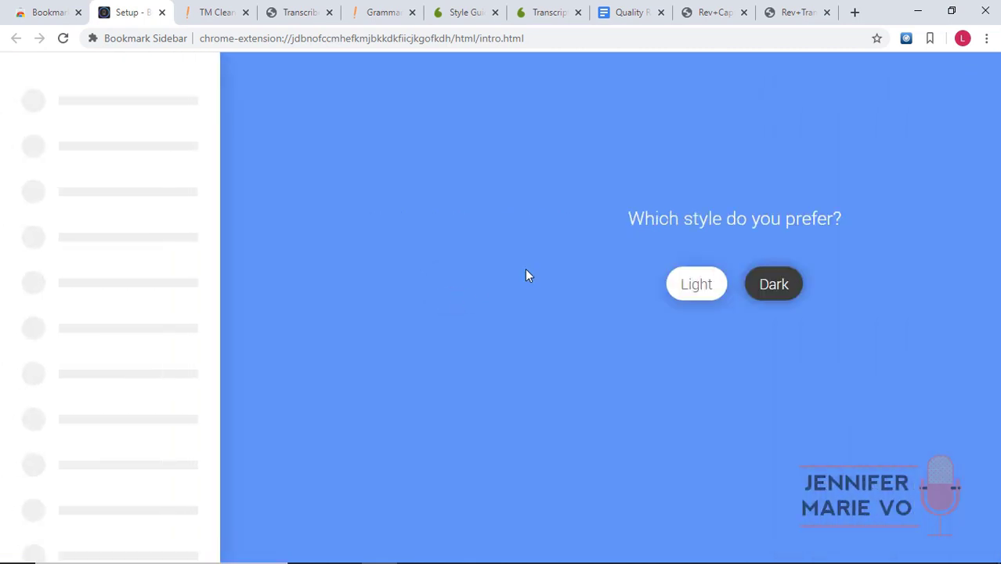
click(698, 288)
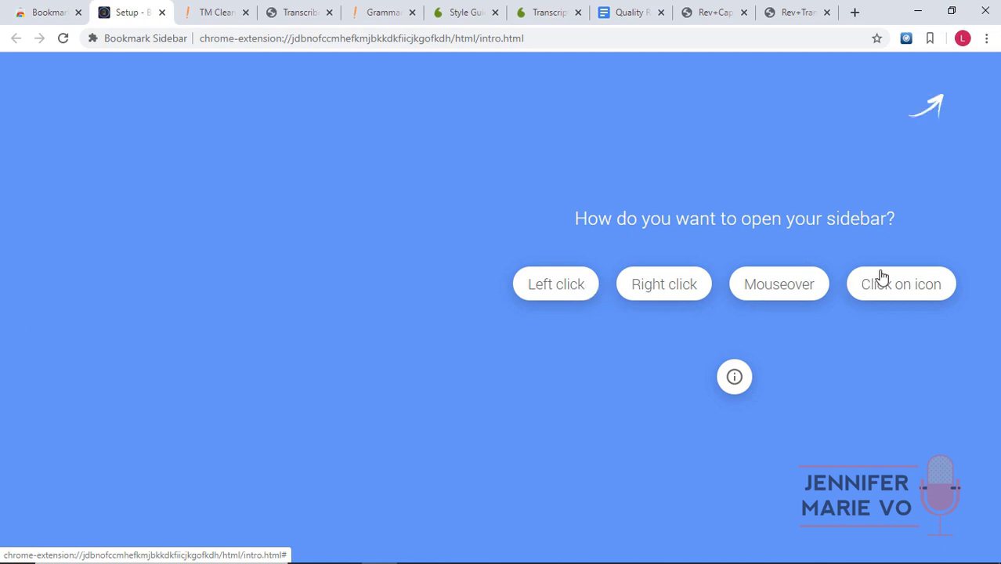
click(771, 293)
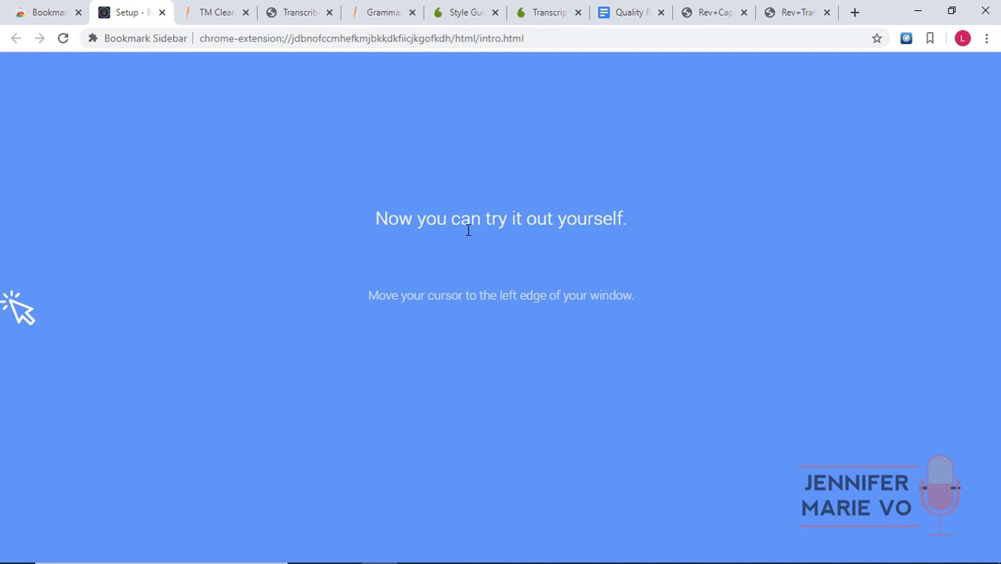
mouse_move(1, 217)
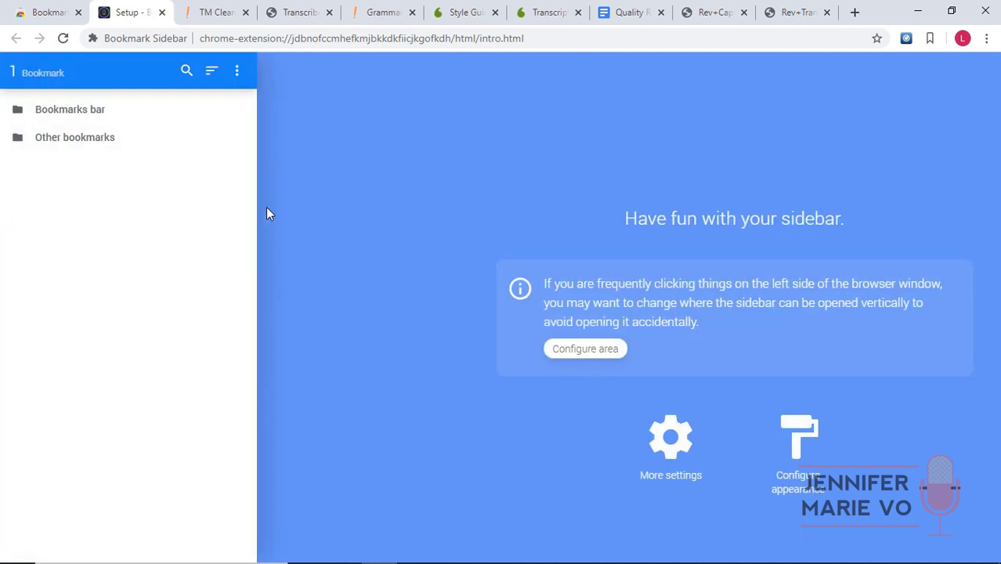
mouse_move(1, 197)
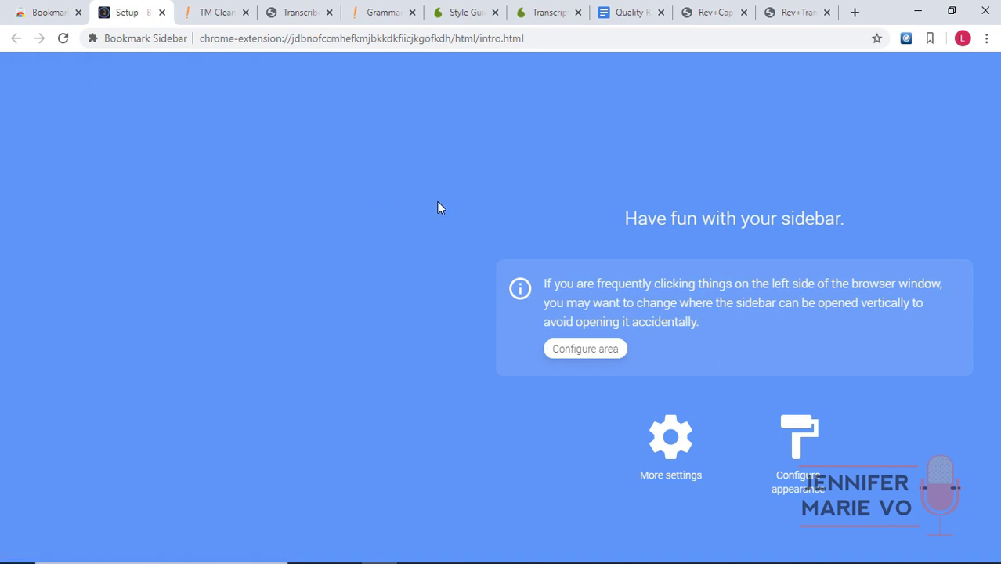
- Configure the sidebar appearance with a width of 320 px and a header height of 52 px
click(798, 458)
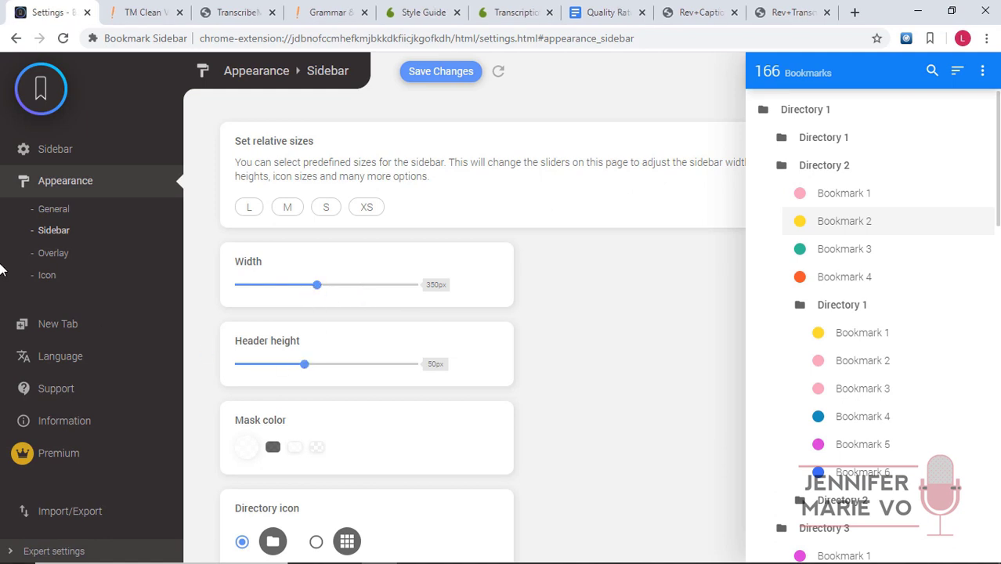
drag(317, 285, 306, 306)
scroll(333, 345, down, 3)
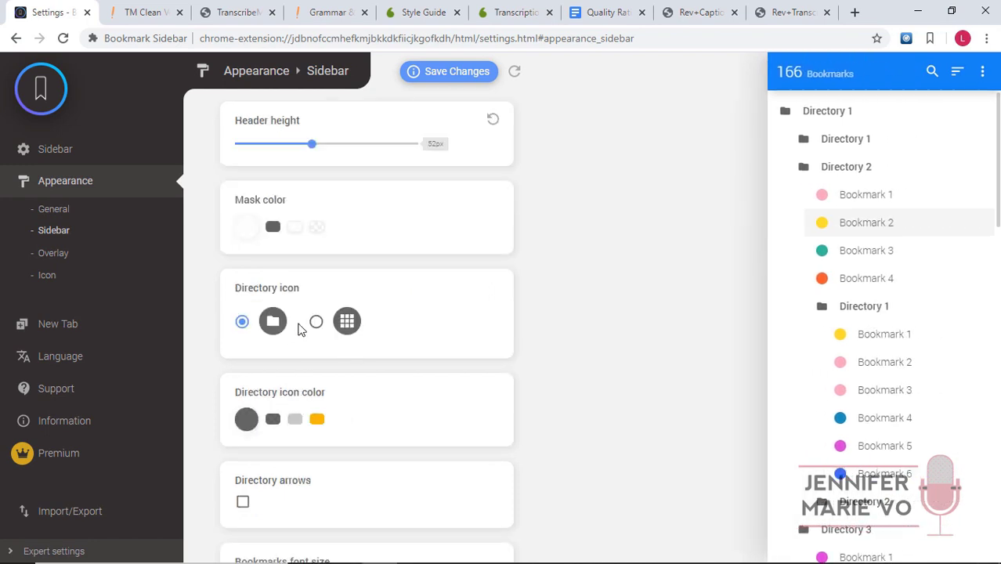
- Try the grid directory icon, return to the folder icon, and enable directory arrows
click(315, 322)
click(242, 322)
scroll(470, 422, down, 2)
scroll(470, 421, down, 1)
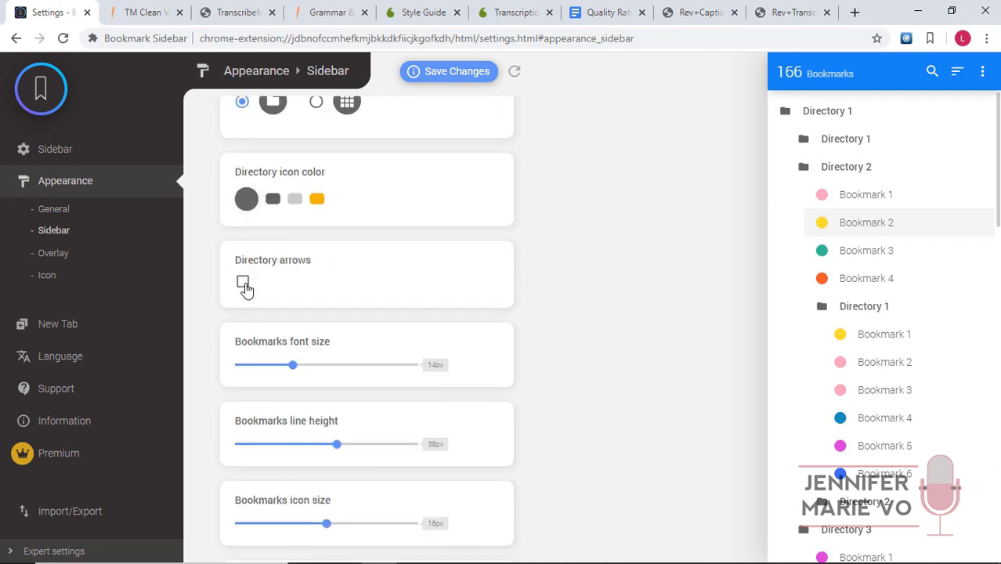
click(244, 284)
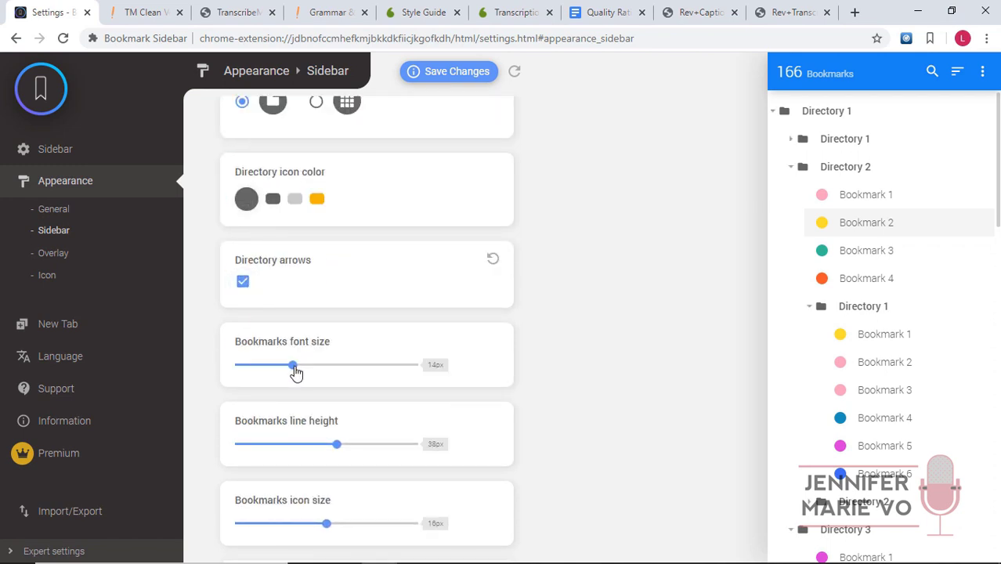
- Slightly adjust the bookmarks font size and save the sidebar appearance changes
mouse_move(298, 373)
mouse_down()
mouse_move(314, 374)
mouse_move(303, 377)
mouse_up()
scroll(338, 307, down, 5)
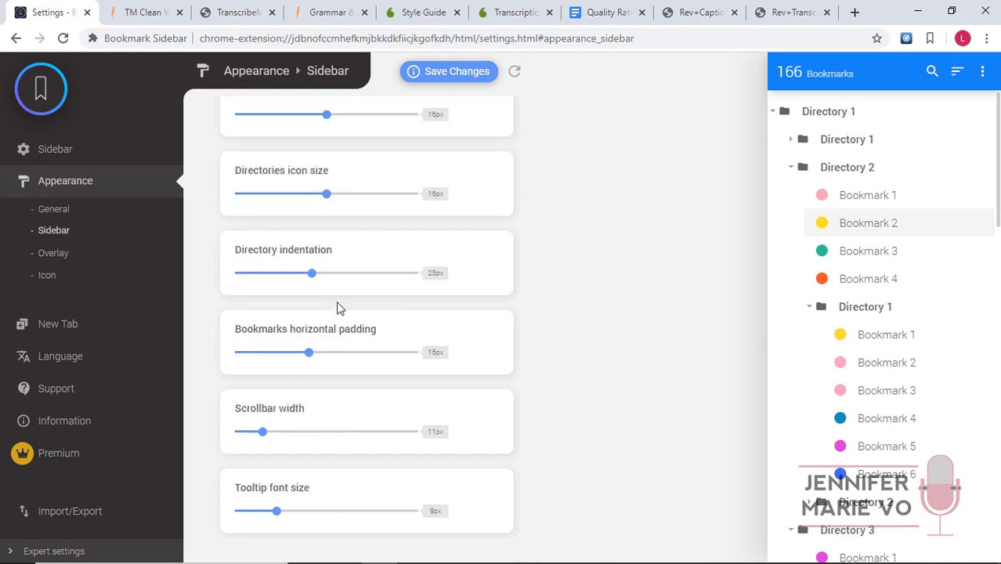
scroll(337, 308, up, 10)
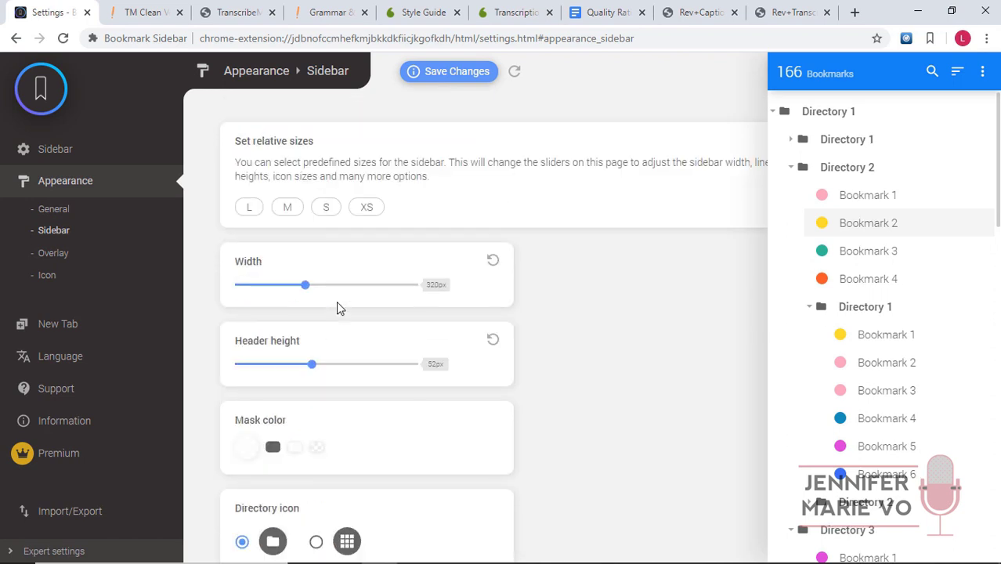
click(461, 84)
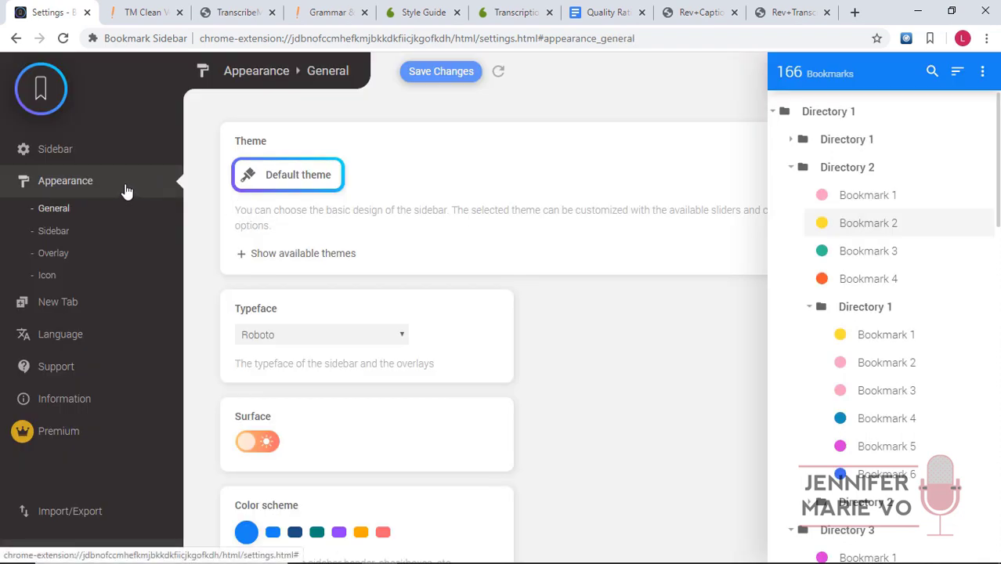
- Try the Teknik and Segment14 typefaces for the sidebar and reset the typeface to its default
click(260, 337)
click(276, 159)
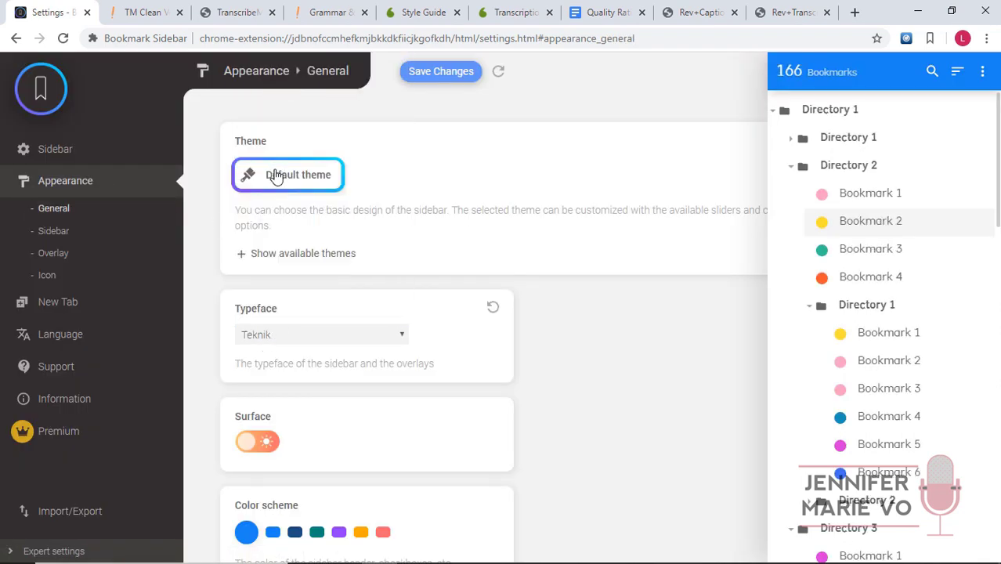
click(326, 336)
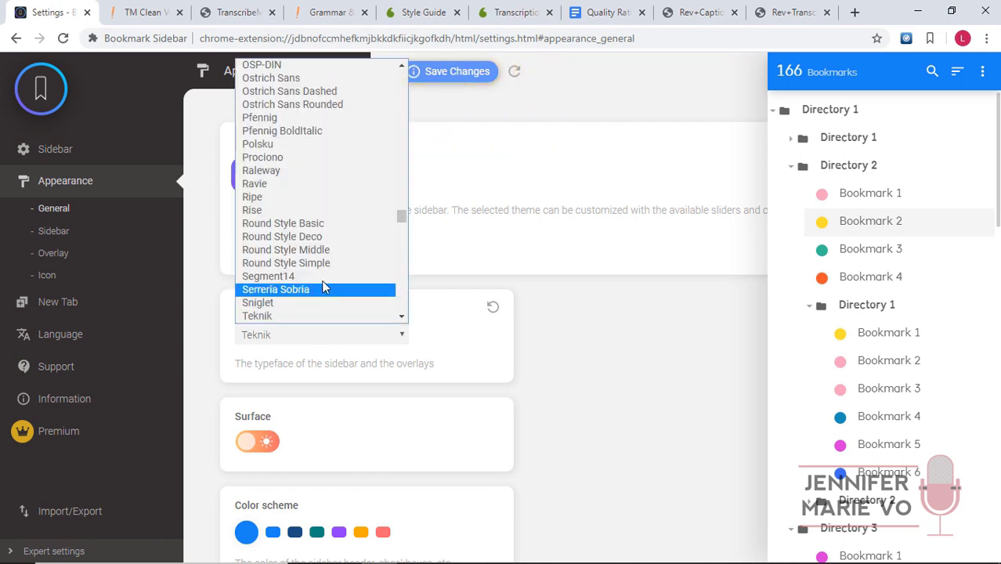
key(Return)
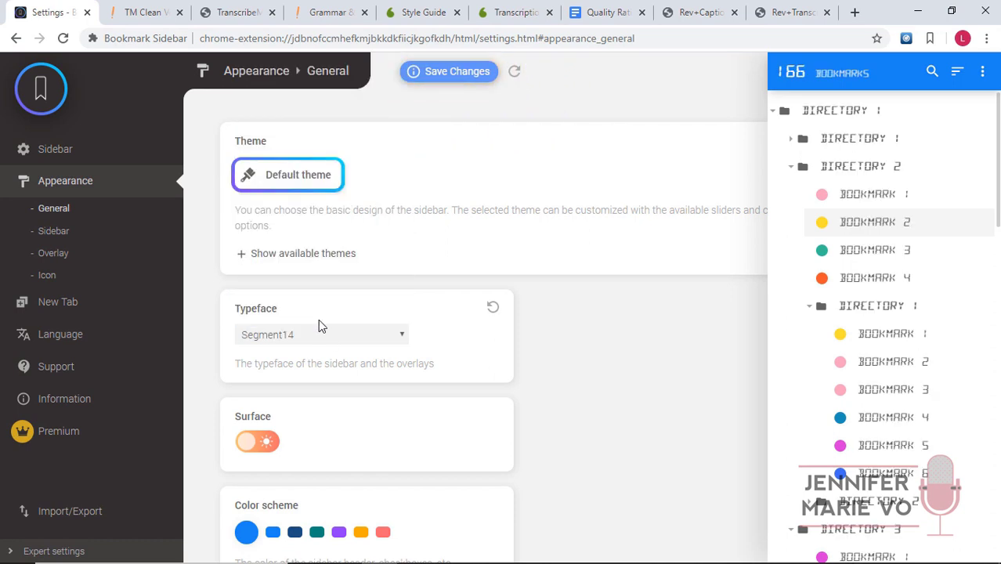
click(494, 308)
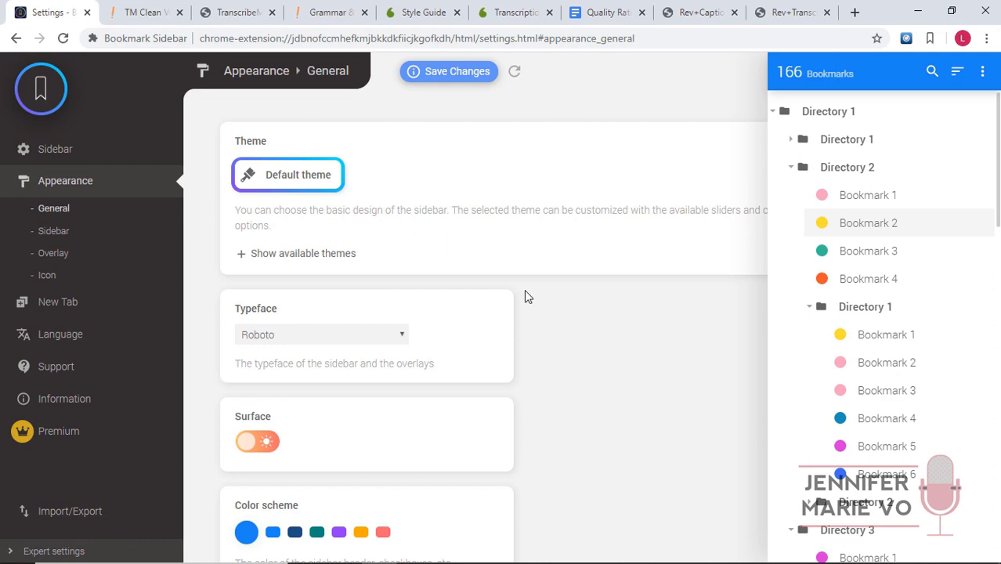
- Change the sidebar's color scheme to light blue and save the general appearance changes
scroll(518, 296, down, 4)
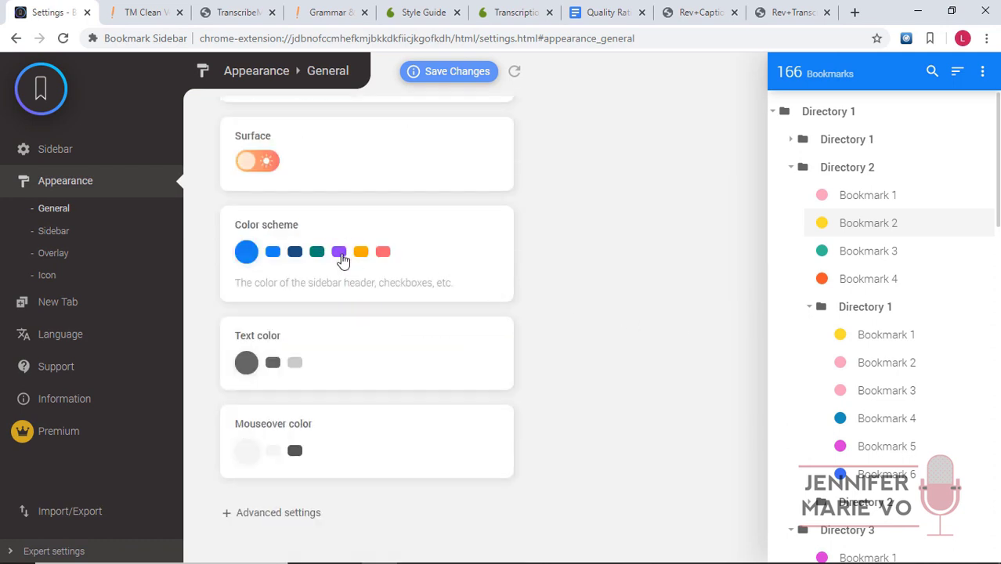
click(339, 252)
click(382, 252)
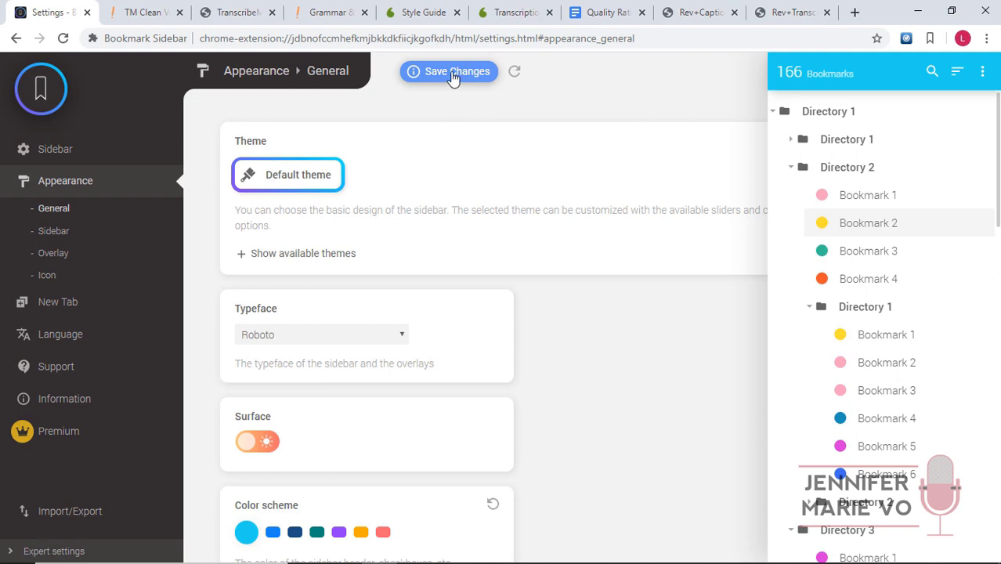
click(453, 75)
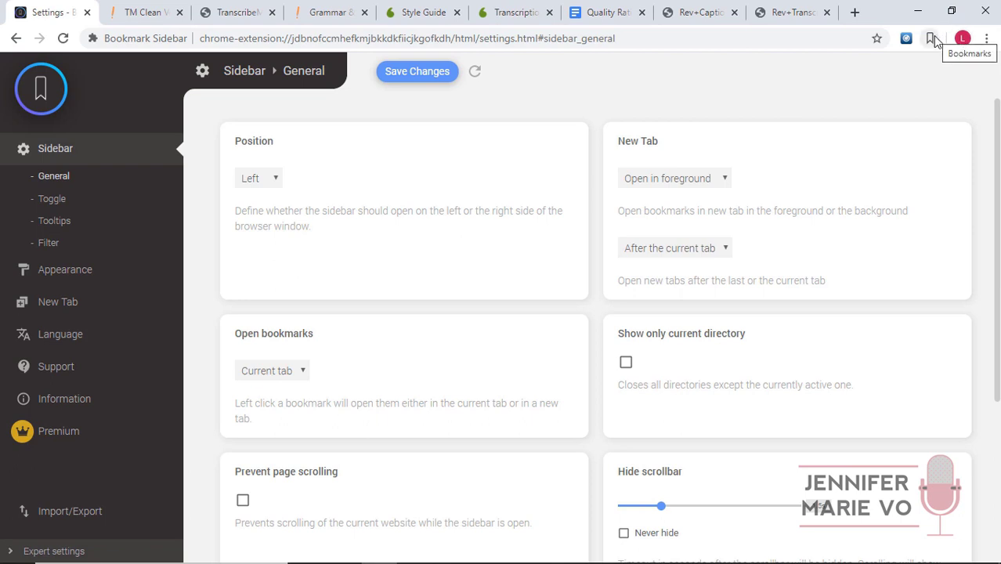
- Open the bookmark sidebar and add a directory titled "Transcription Style Guides" to the Bookmarks bar
click(932, 40)
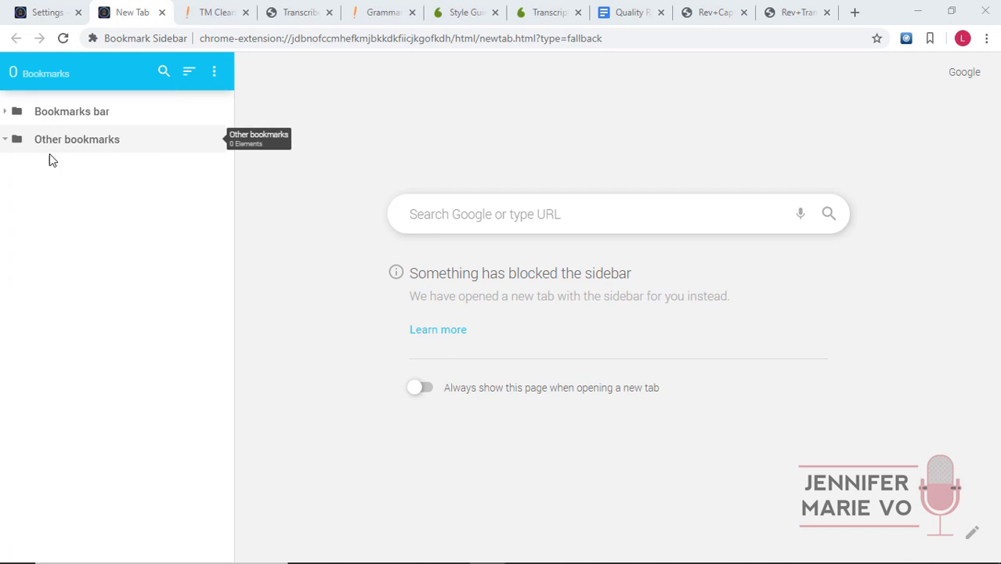
right_click(17, 116)
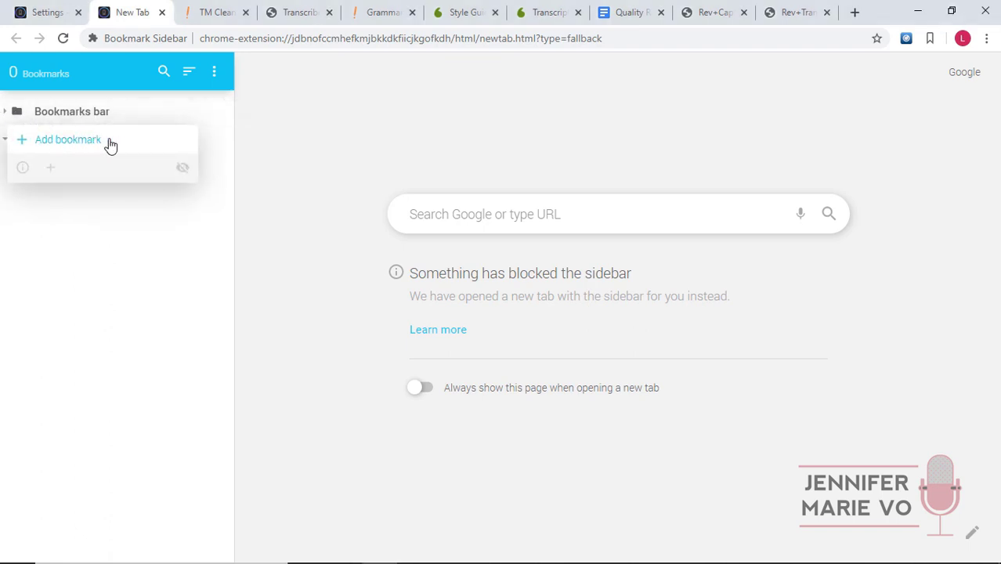
mouse_move(56, 174)
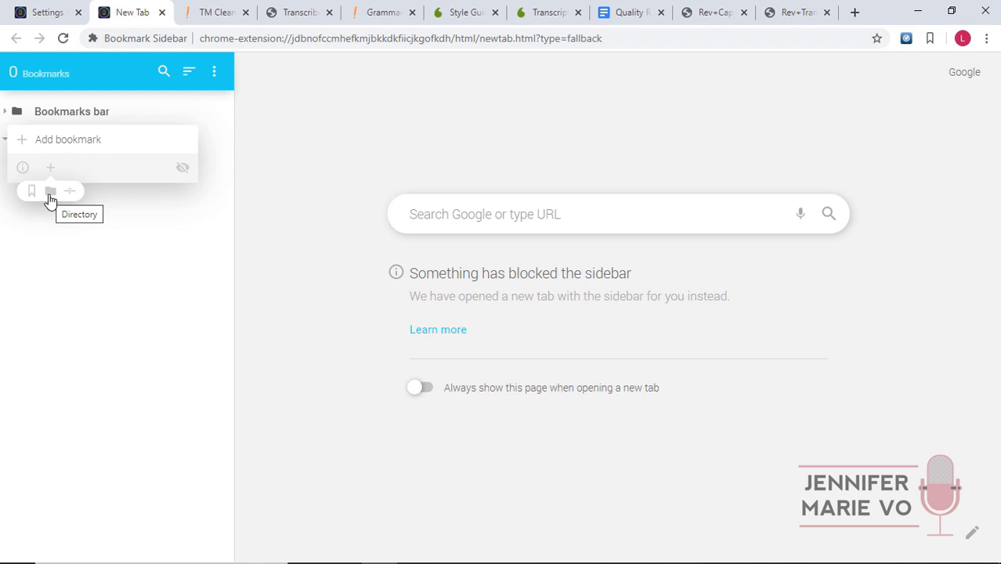
click(50, 193)
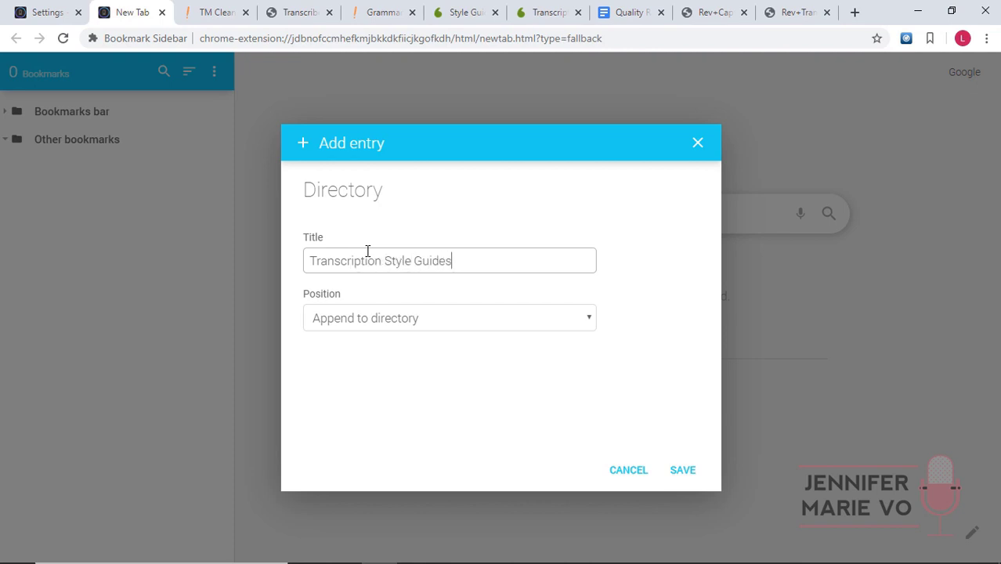
click(692, 482)
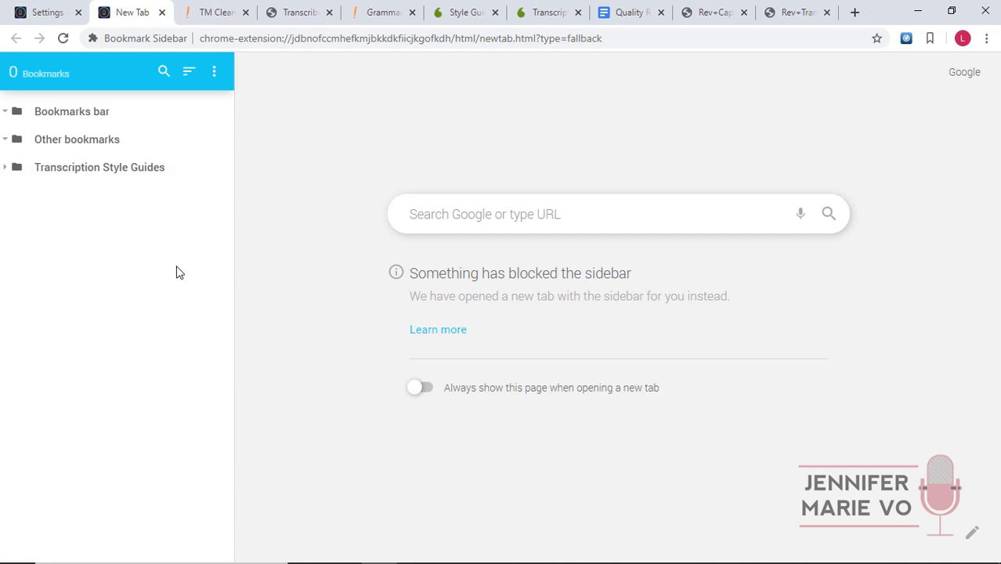
- Add a subdirectory titled "Transcribeme" inside the Transcription Style Guides directory
right_click(36, 170)
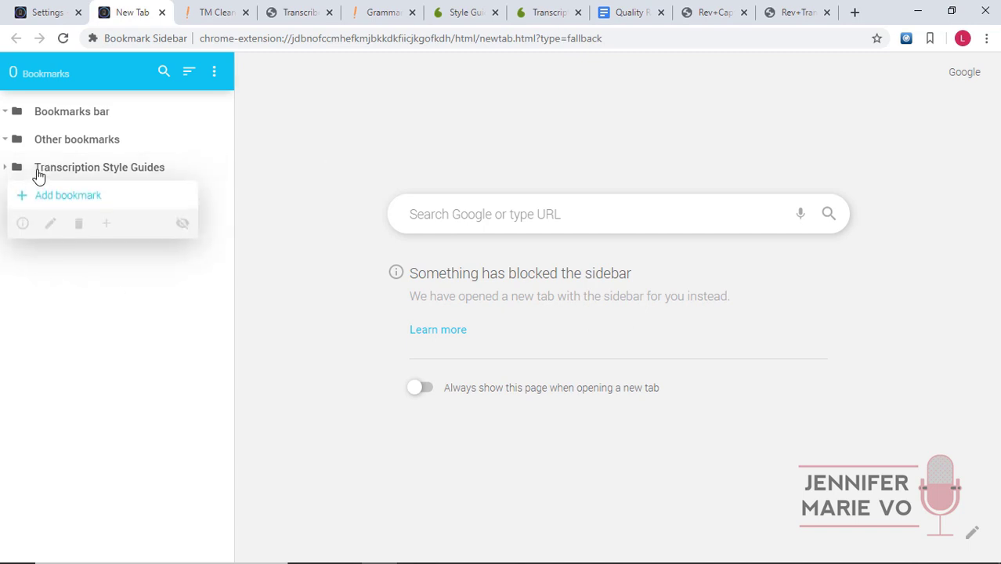
mouse_move(105, 225)
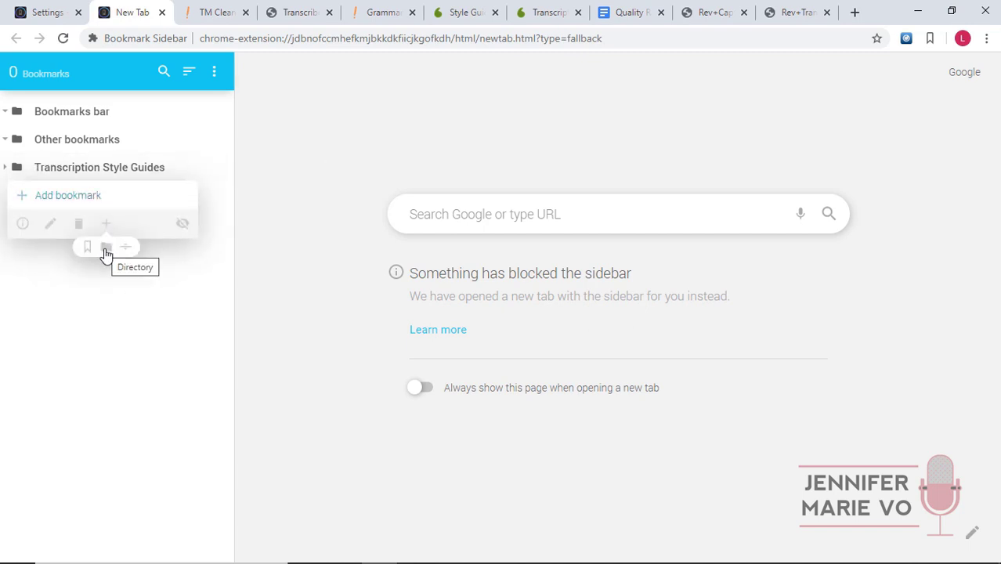
click(105, 250)
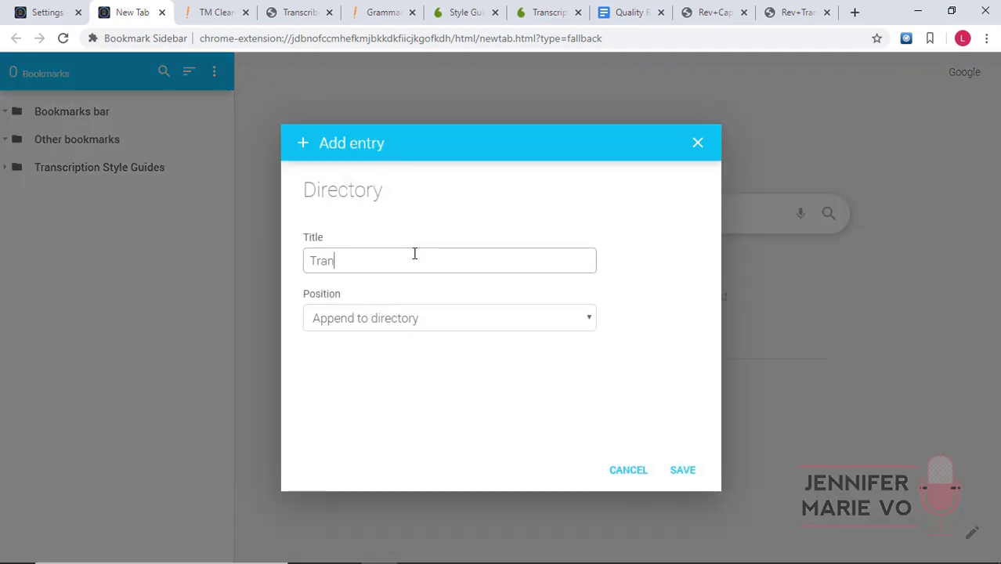
text(TranscribeMe)
click(682, 470)
- Add a subdirectory titled "Rev" inside the Transcription Style Guides directory
right_click(100, 174)
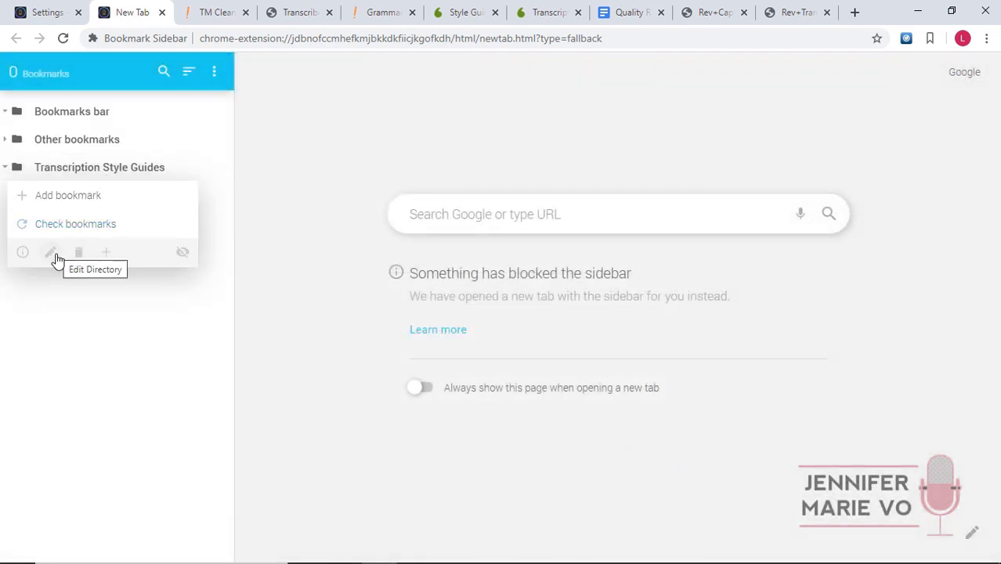
click(107, 270)
text(Rev)
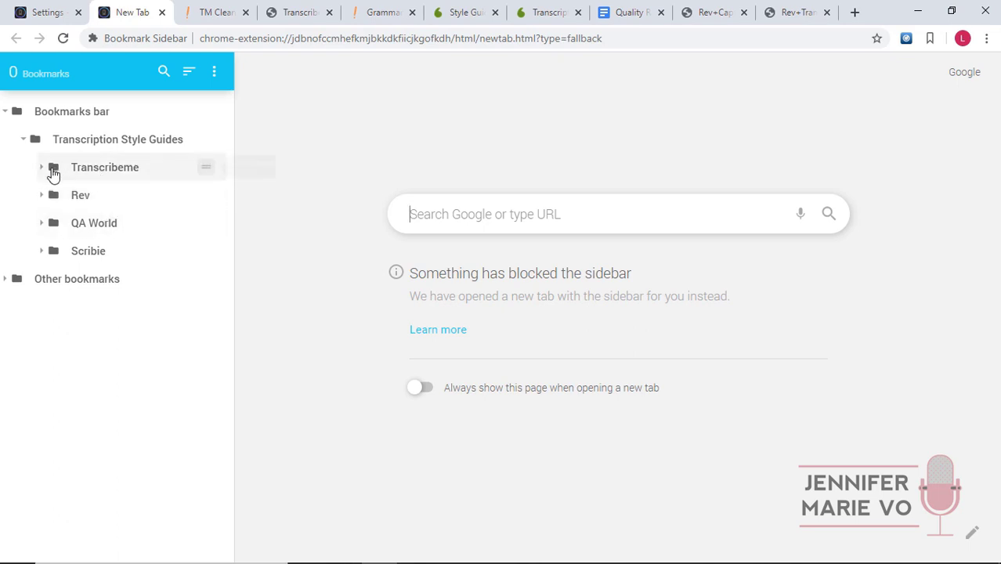
- Start a new bookmark in the Transcribeme directory and copy the web address of the TranscribeMe style guide PDF
right_click(71, 172)
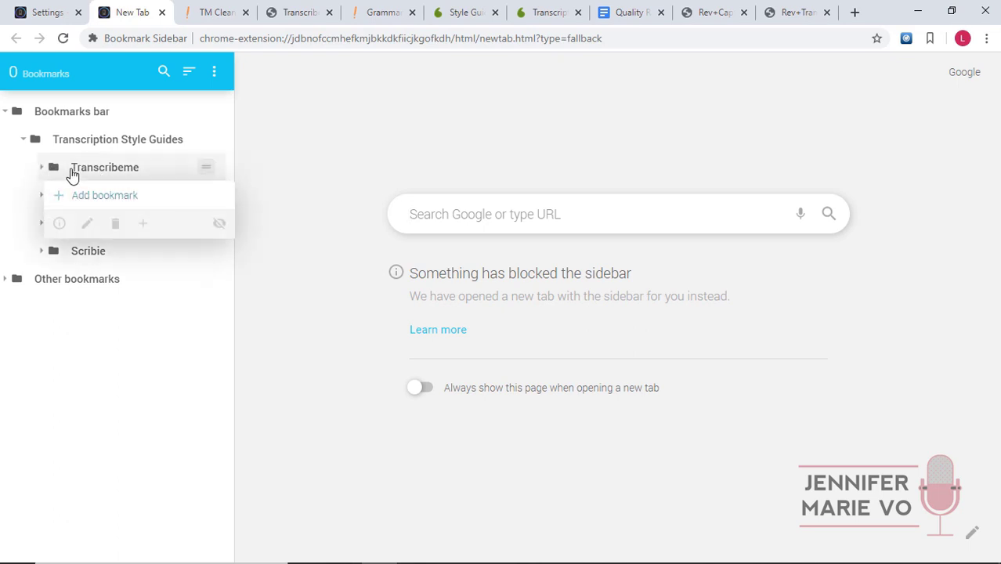
click(123, 203)
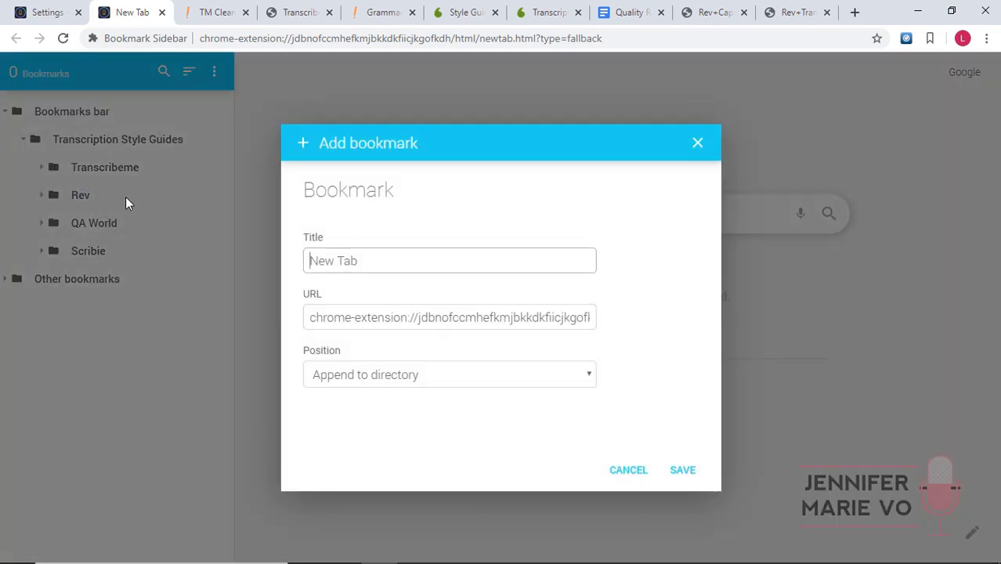
click(204, 11)
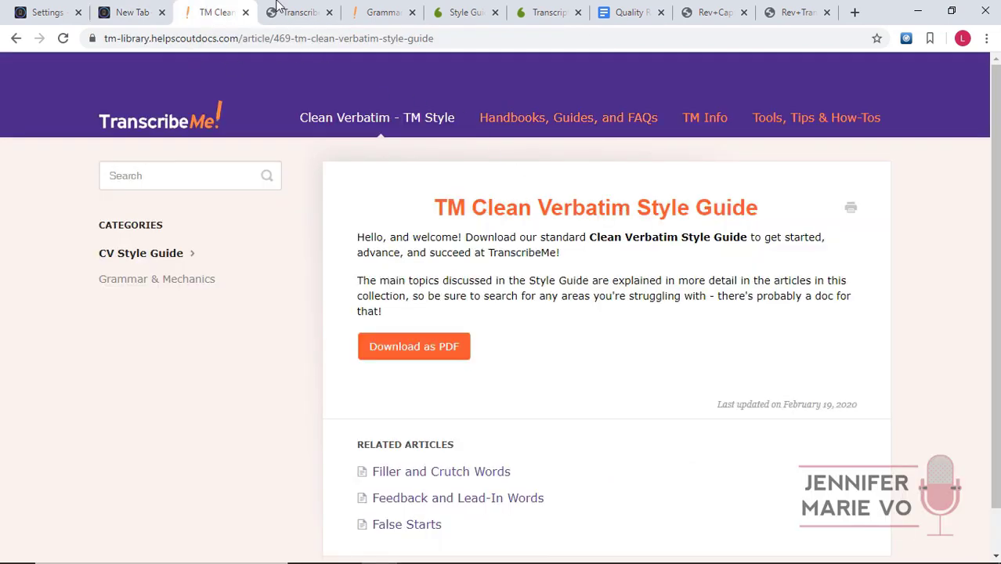
click(304, 14)
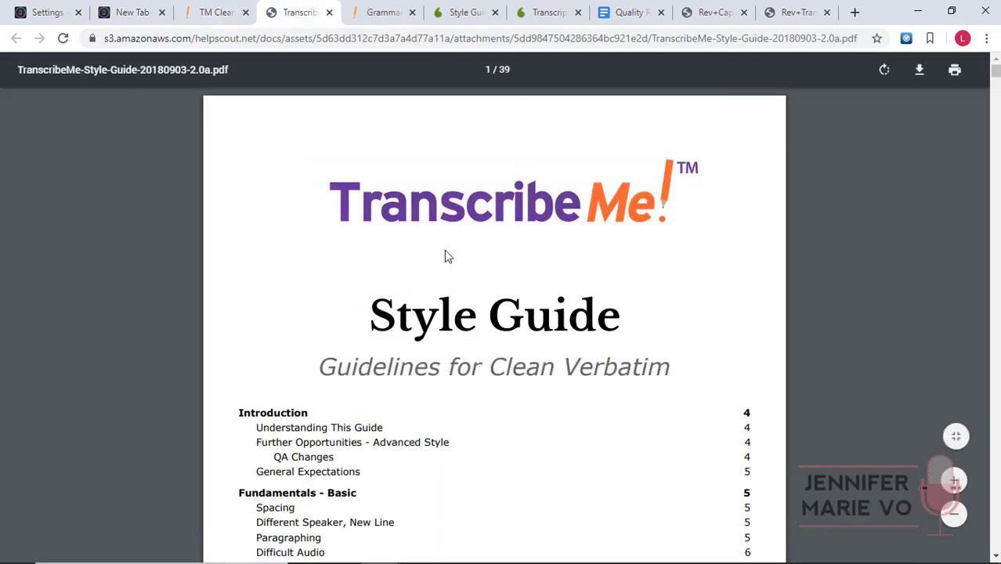
click(217, 41)
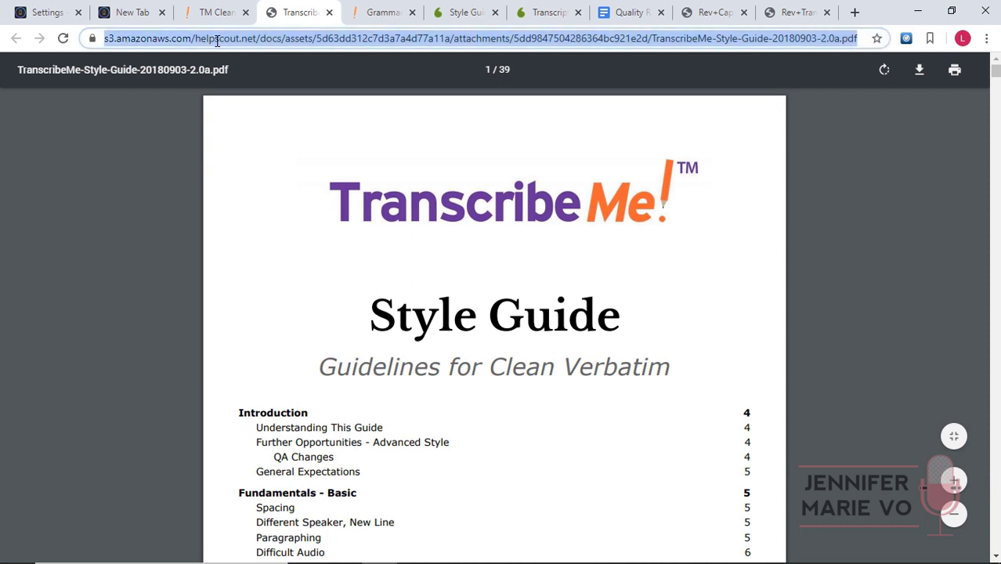
right_click(243, 45)
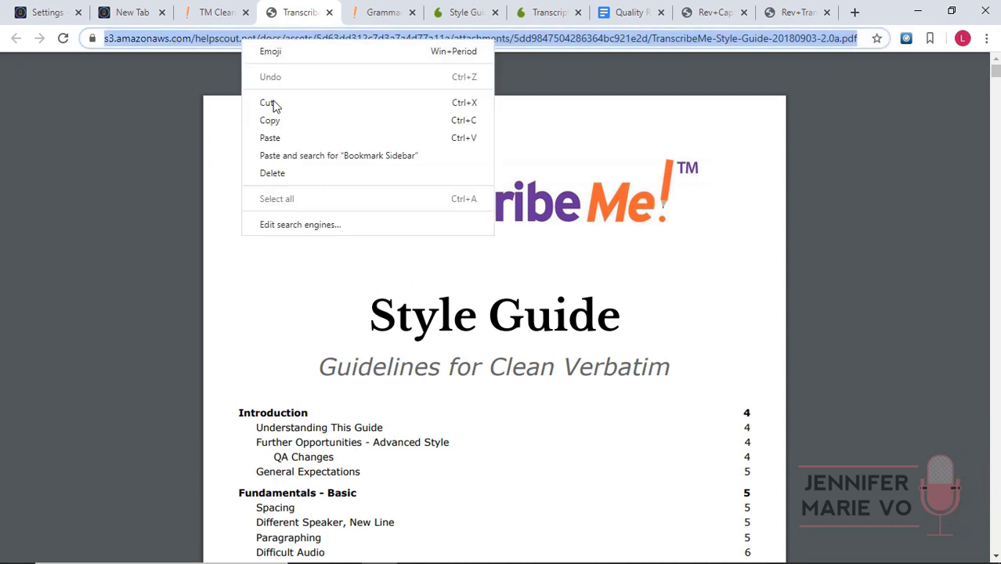
click(280, 123)
- Replace the new bookmark's URL with the copied PDF address, title it "Transcribeme Style Guidelines", save it and expand the Transcribeme directory
click(130, 12)
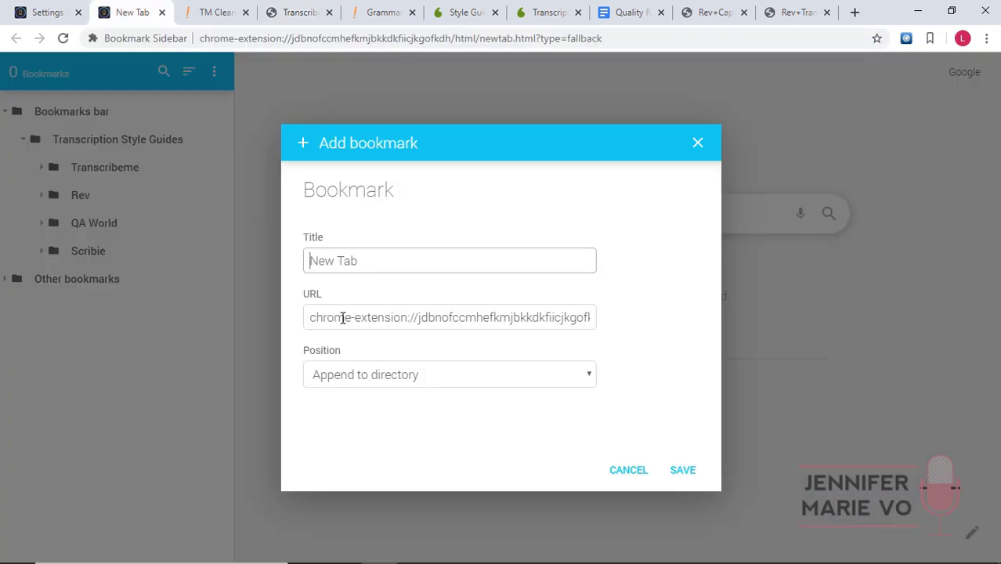
click(311, 317)
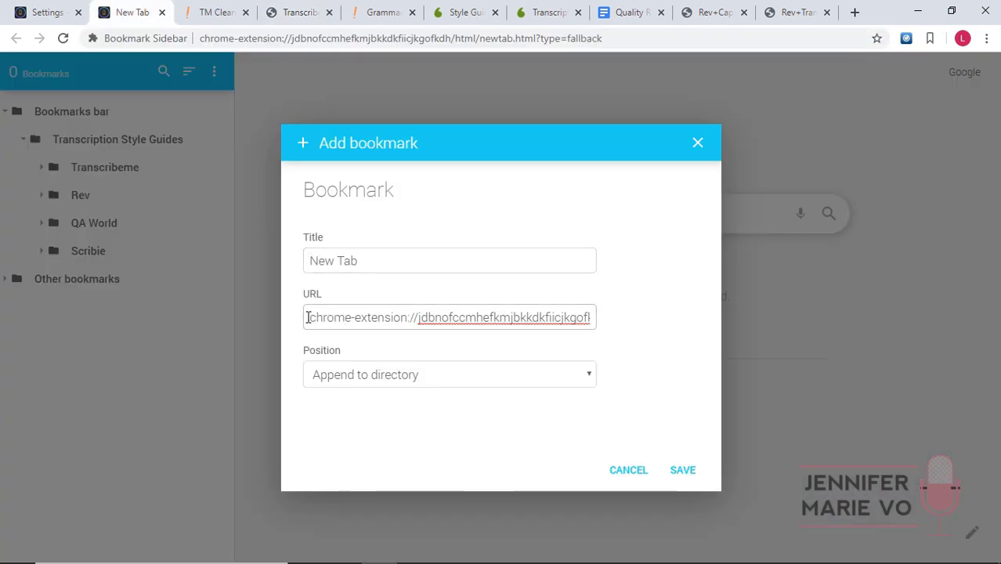
drag(307, 317, 689, 317)
key(BackSpace)
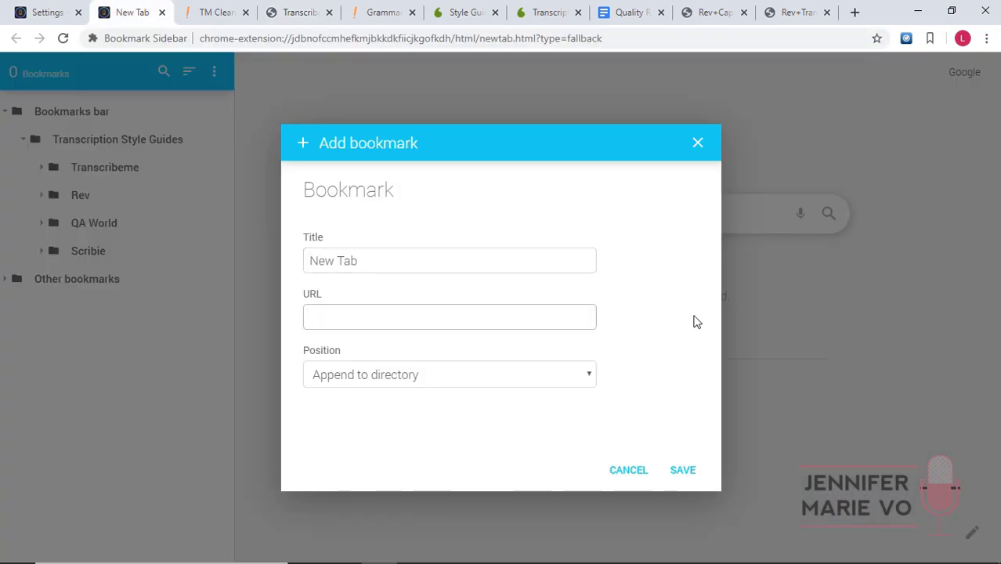
key(ctrl+v)
drag(362, 261, 272, 267)
key(ctrl+v)
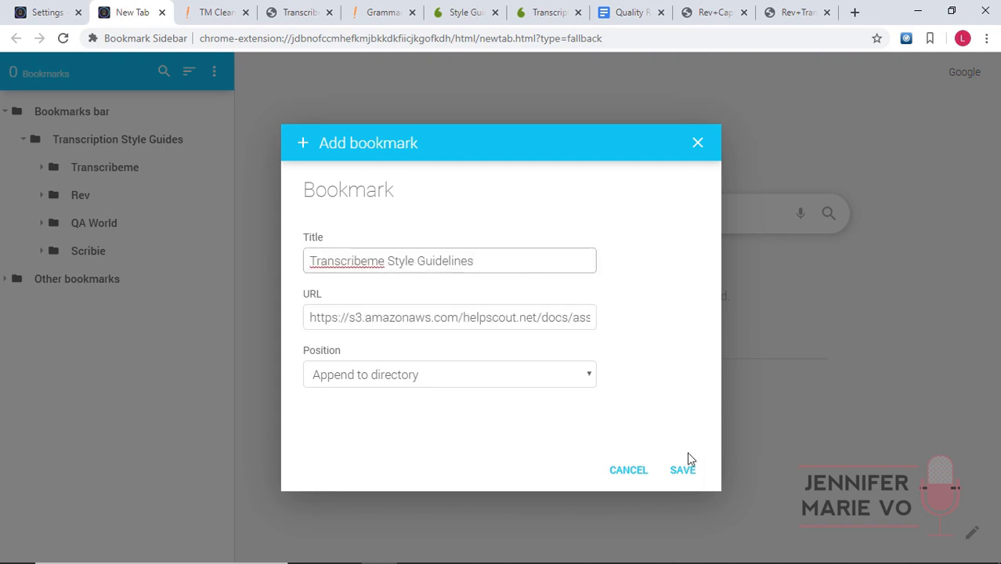
click(684, 470)
click(40, 171)
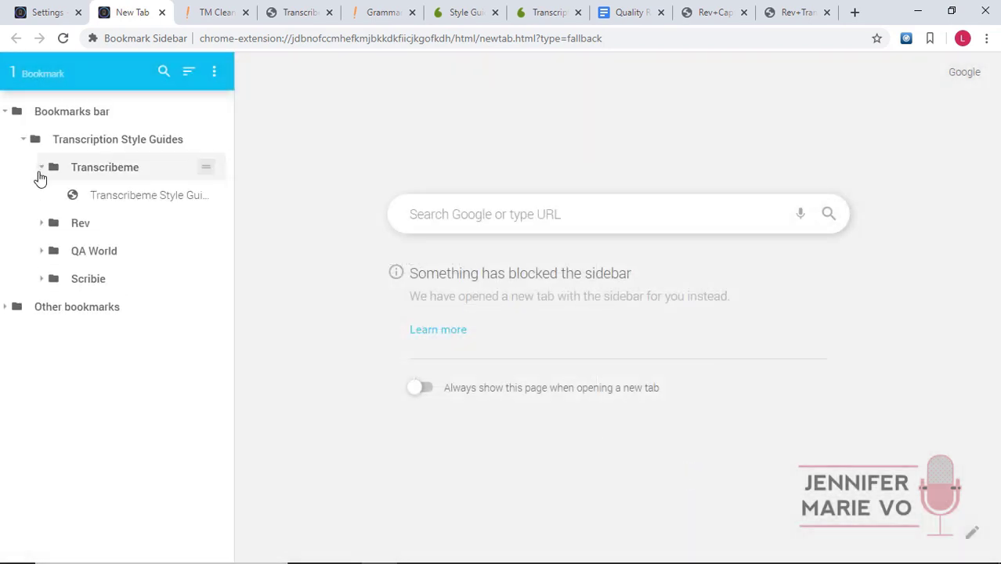
- Start another bookmark in the Transcribeme directory and copy the full address of the Grammar & Mechanics page
right_click(74, 175)
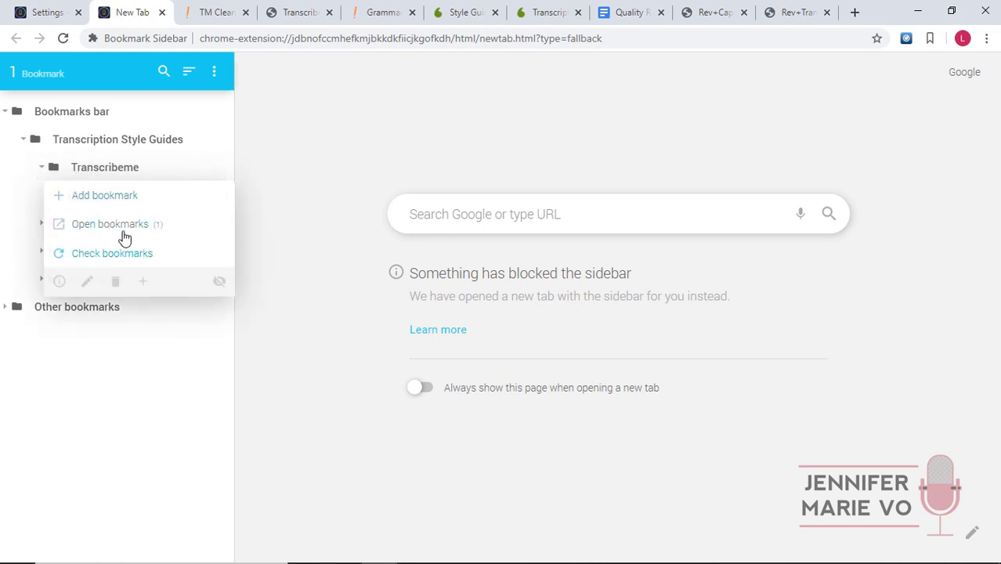
click(119, 197)
click(384, 13)
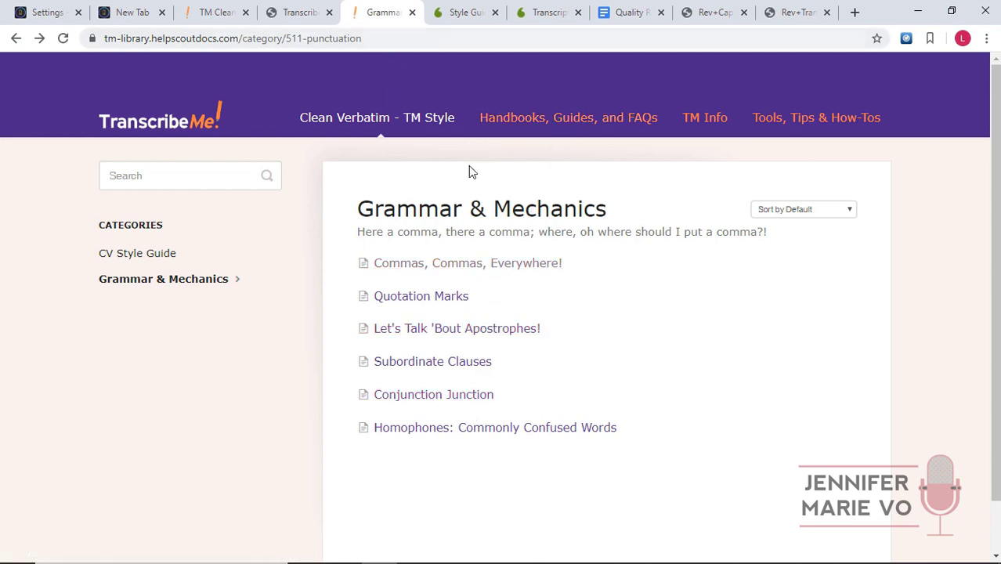
click(391, 37)
double_click(391, 37)
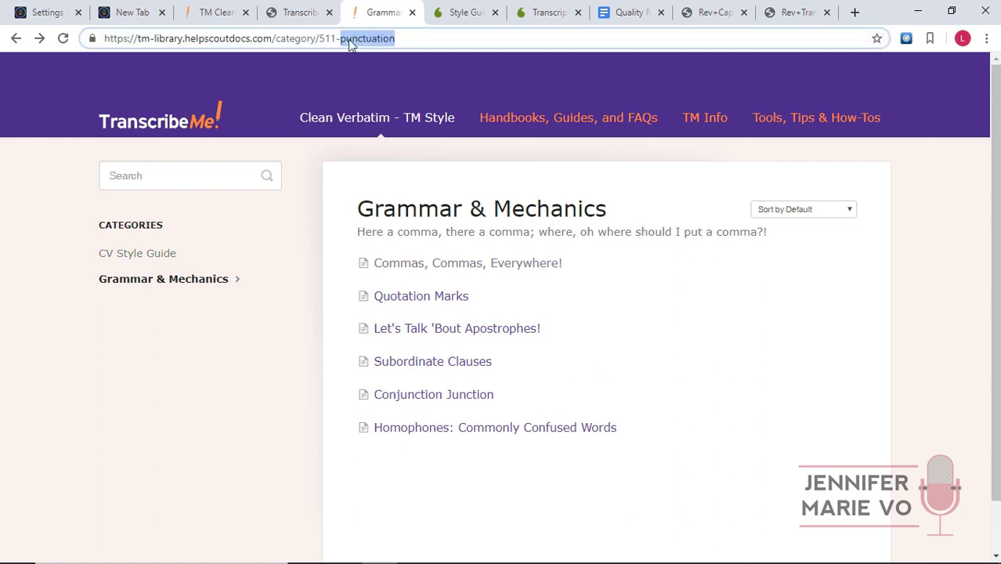
click(441, 37)
drag(440, 38, 3, 61)
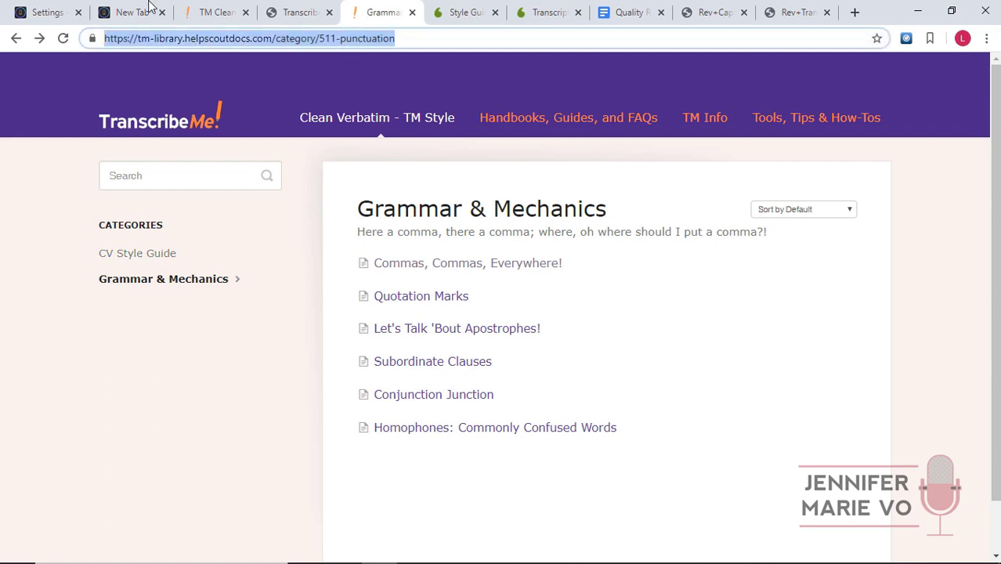
- Replace the bookmark's URL with the copied Grammar & Mechanics address, title it "Transcribeme Grammar Rules" and save it
click(149, 6)
drag(308, 318, 647, 338)
key(BackSpace)
key(ctrl+v)
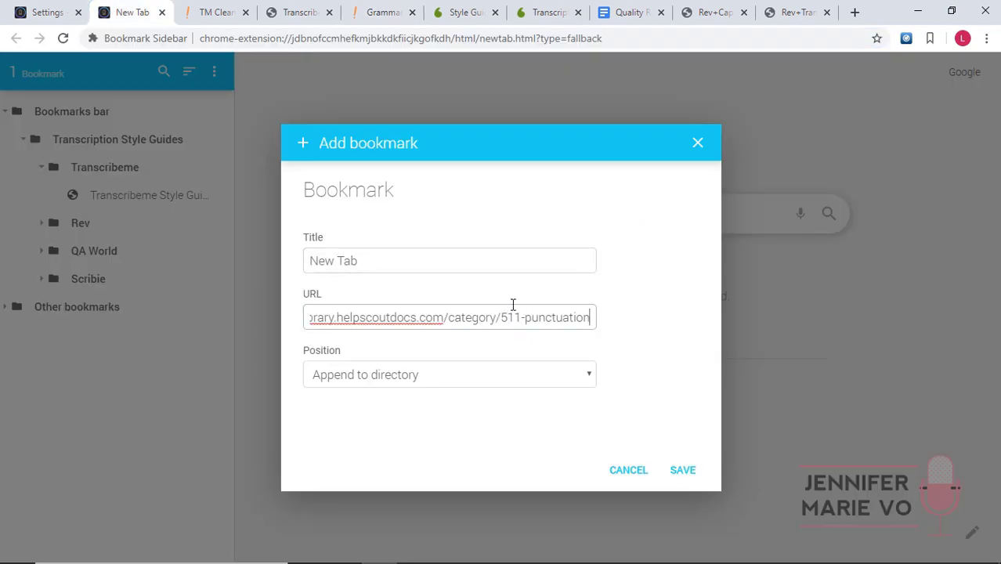
click(456, 270)
key(ctrl+a)
text(Transcribeme Gram)
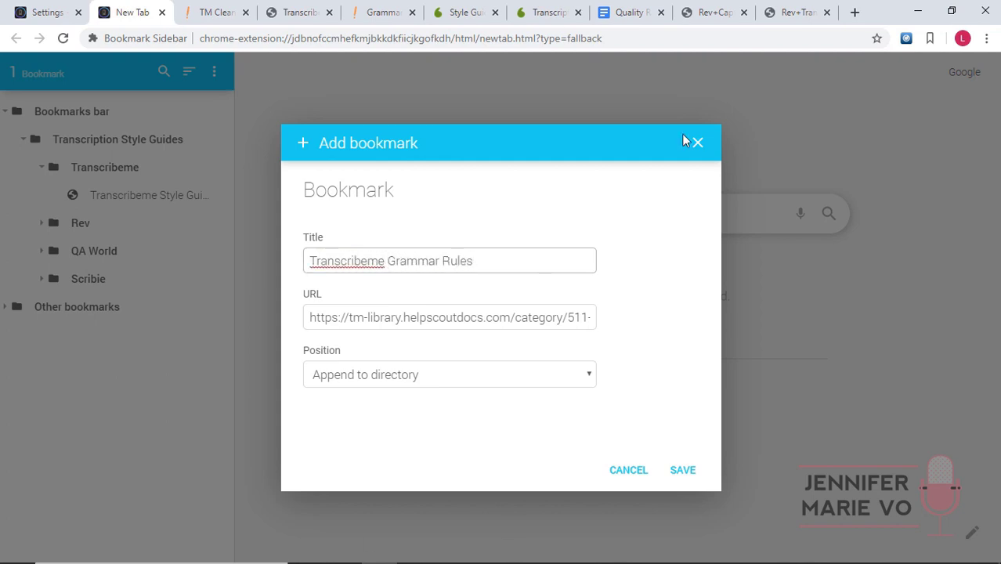
click(692, 472)
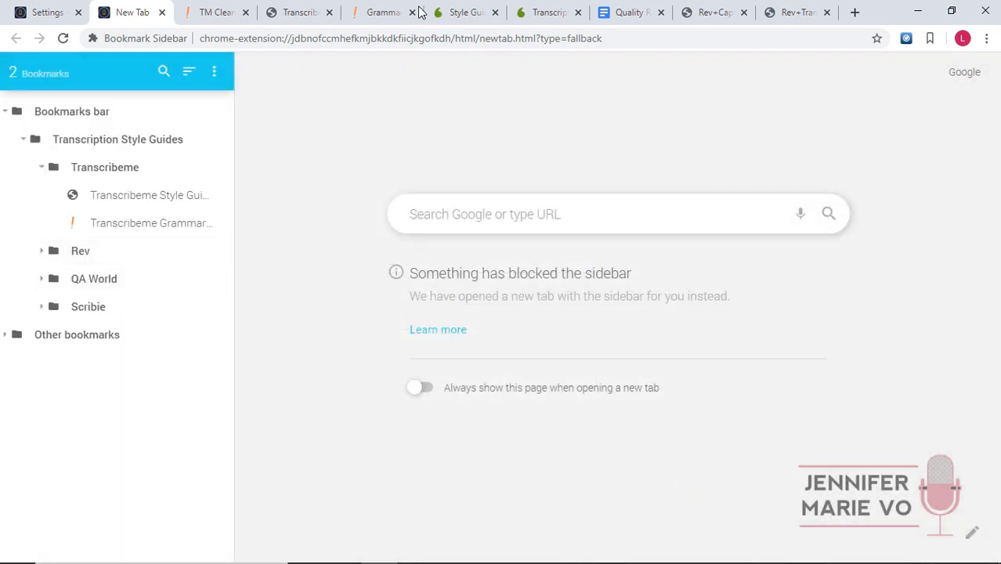
- Add bookmarks for the Rev transcription and captioning style guides to the Rev directory and expand it
right_click(57, 258)
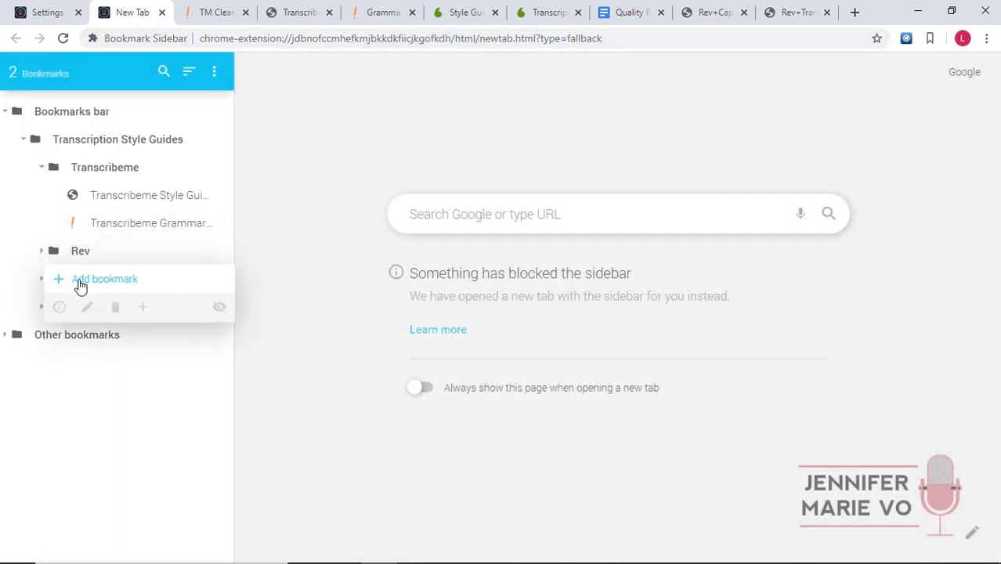
click(100, 280)
text(Rev)
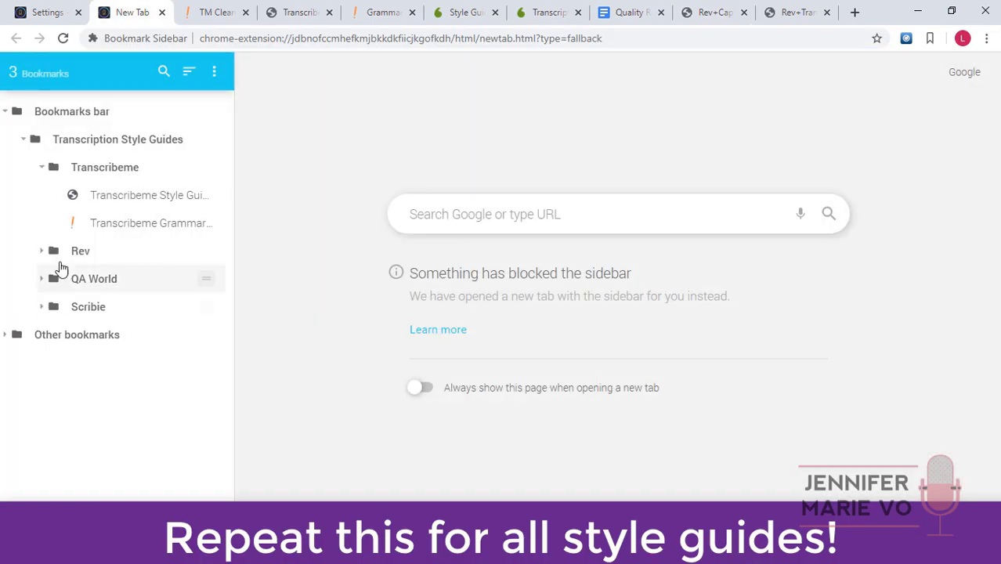
text(Rev Transcription Guidelines)
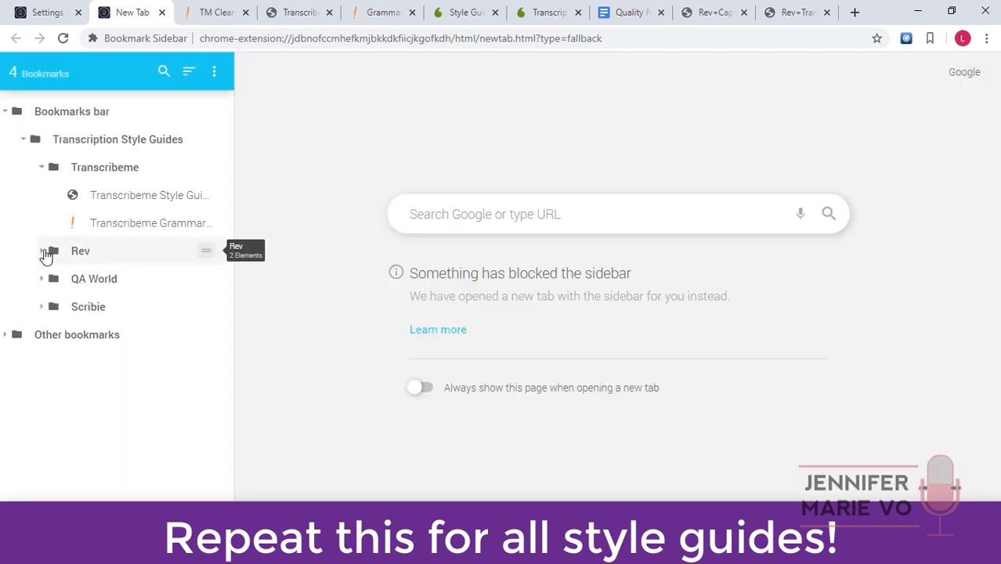
click(50, 251)
- Add a bookmark titled "QA World Guidelines" to the QA World directory and expand that directory
right_click(89, 334)
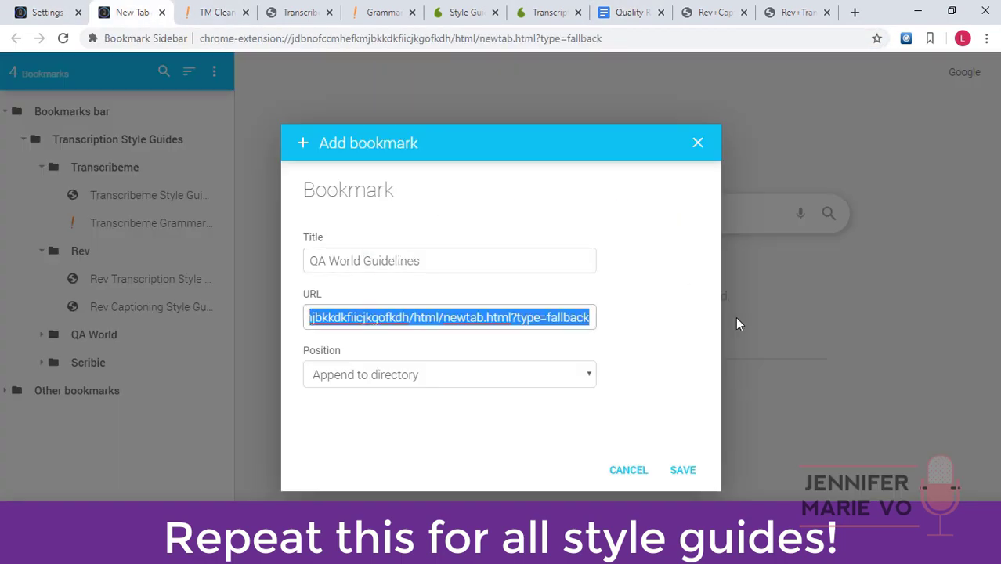
click(682, 469)
click(41, 335)
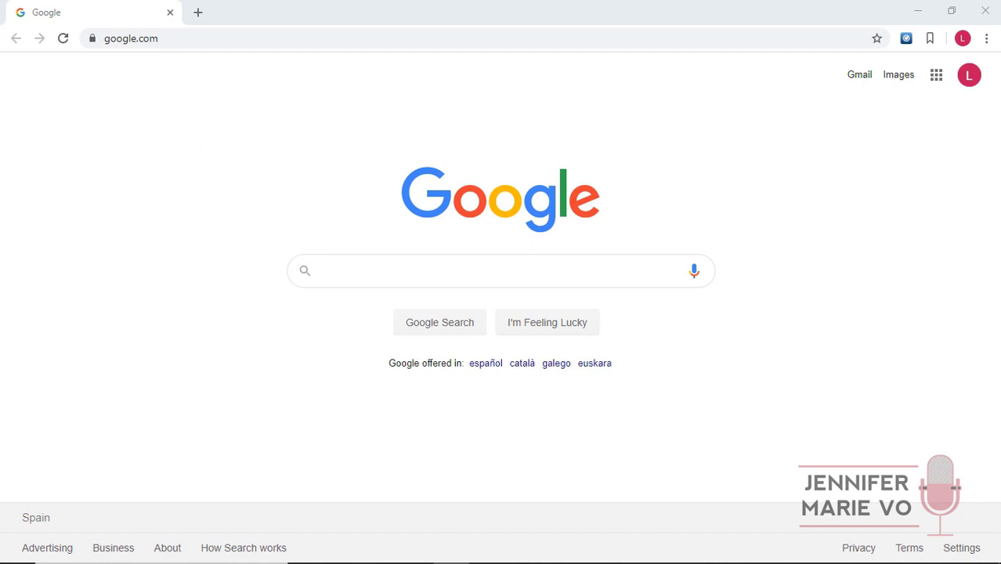
- Open the sidebar over the Google page, view the options for adding an entry, and collapse and re-expand the Transcription Style Guides directory
click(2, 166)
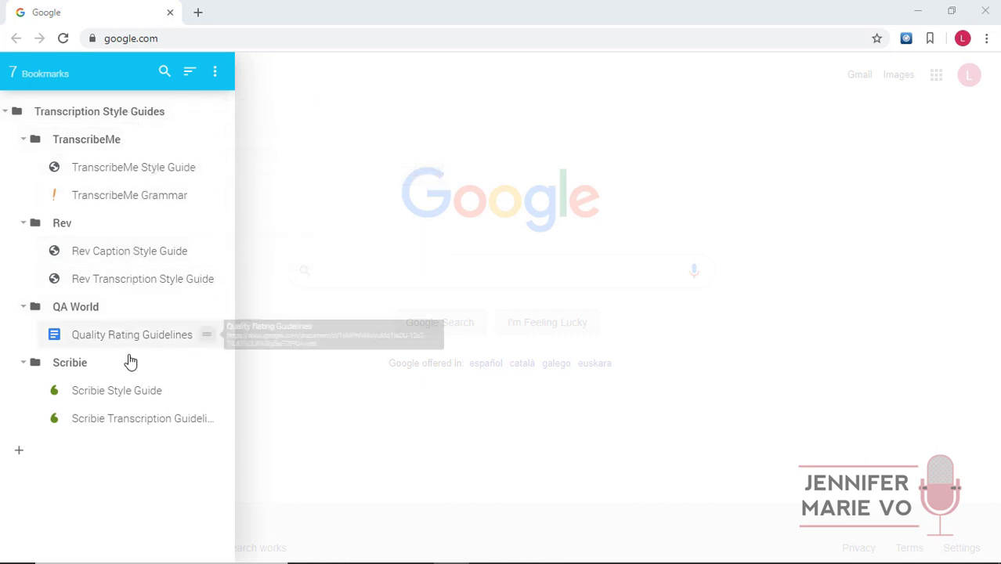
click(22, 458)
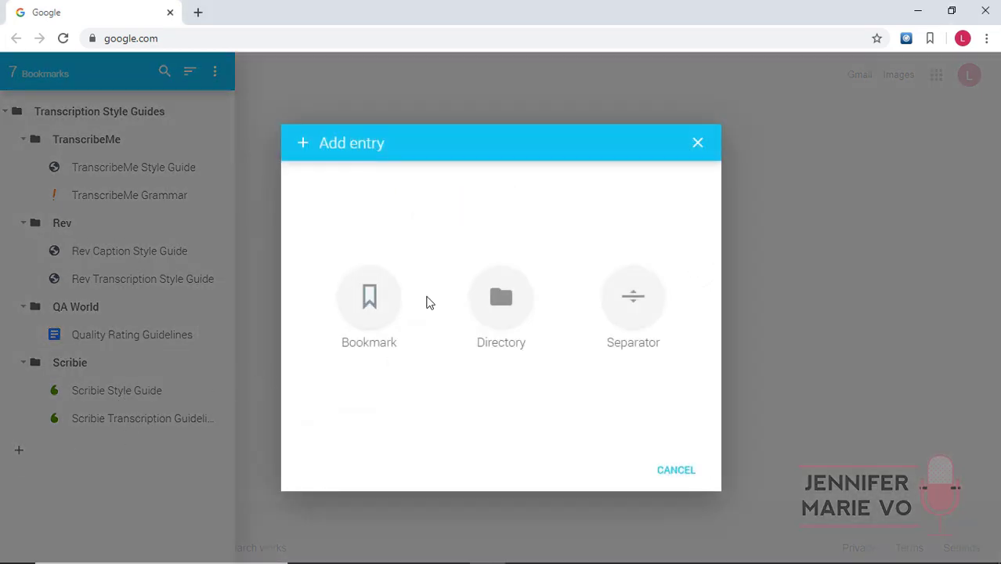
click(703, 149)
click(5, 114)
click(4, 115)
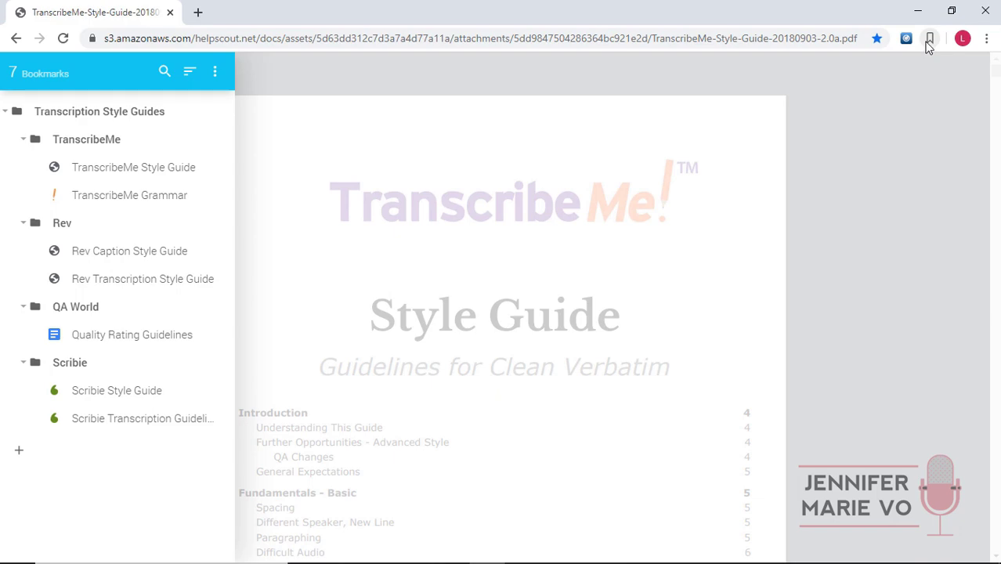
- Hide and reopen the sidebar over the TranscribeMe style guide, and open the Rev Caption Style Guide bookmark
click(930, 39)
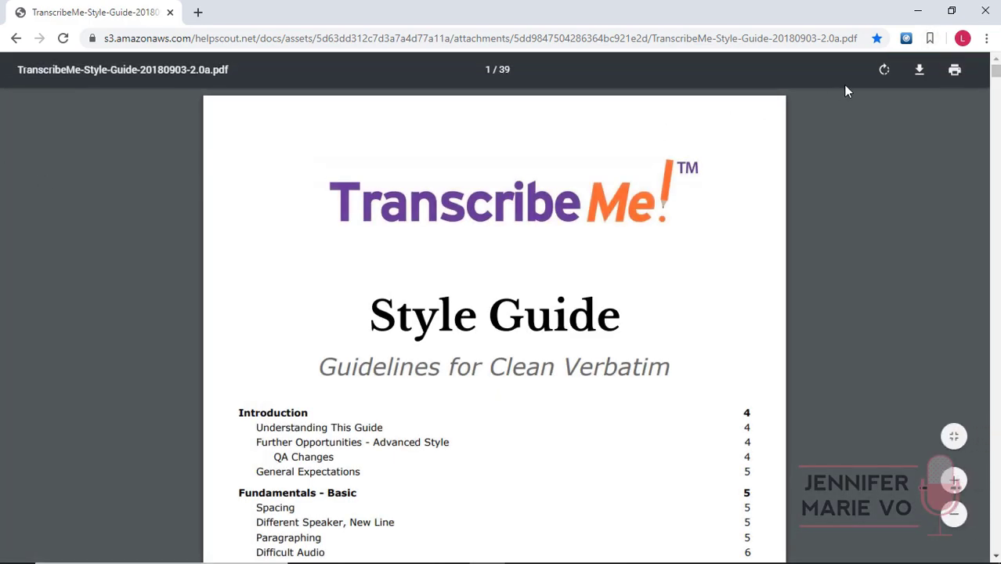
click(928, 39)
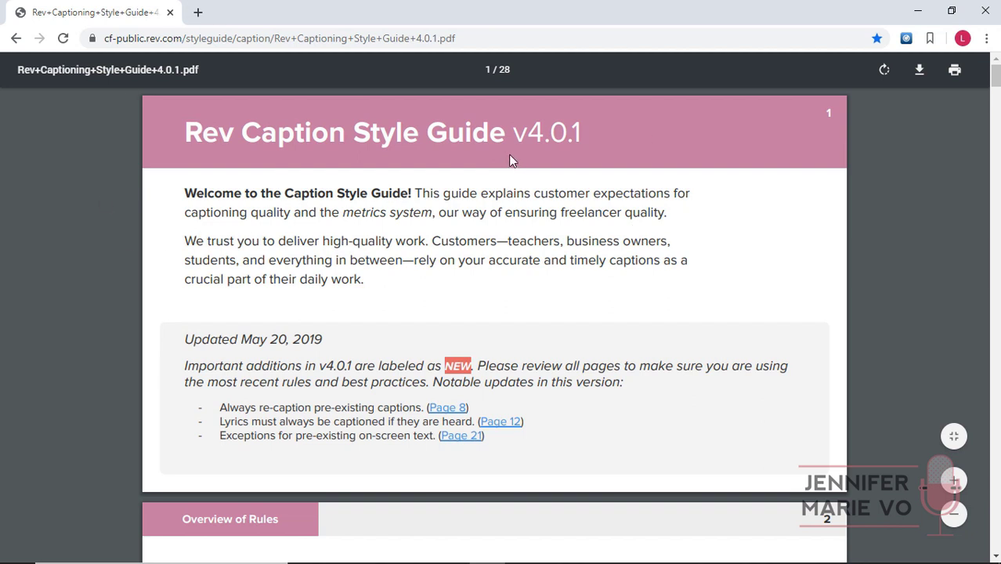
- Open the sidebar's settings, set bookmarks to open in a new tab, and save the changes
click(931, 40)
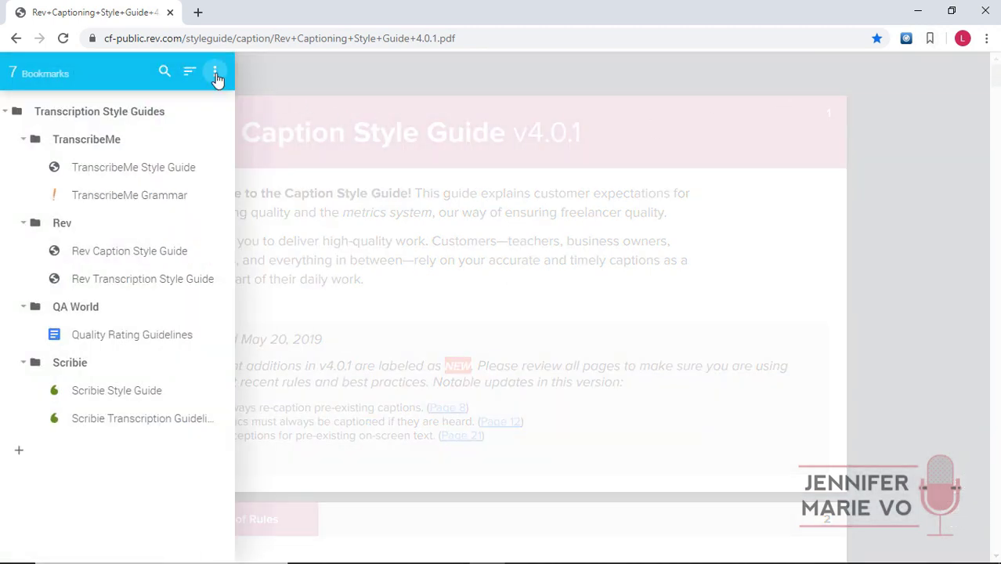
click(215, 73)
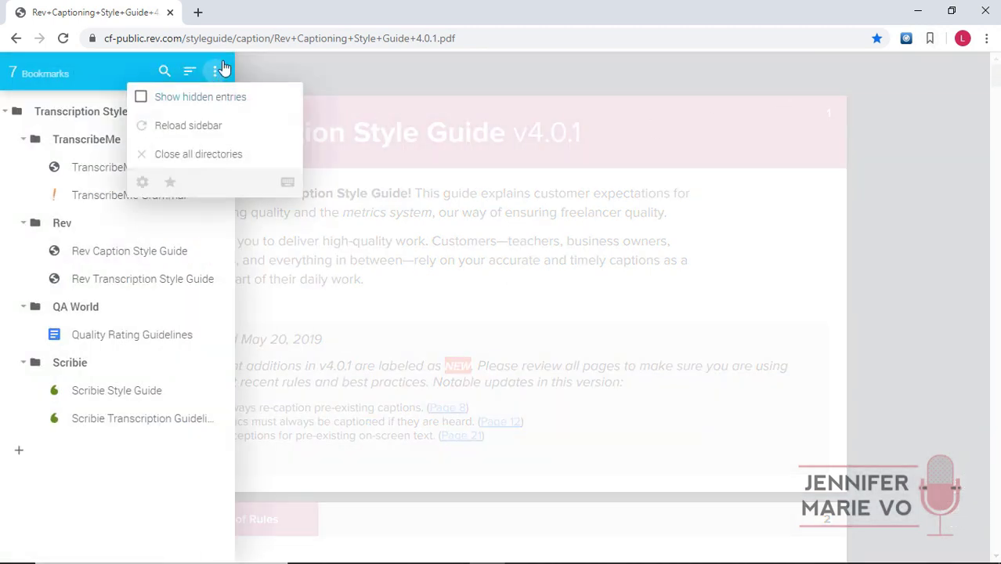
click(142, 185)
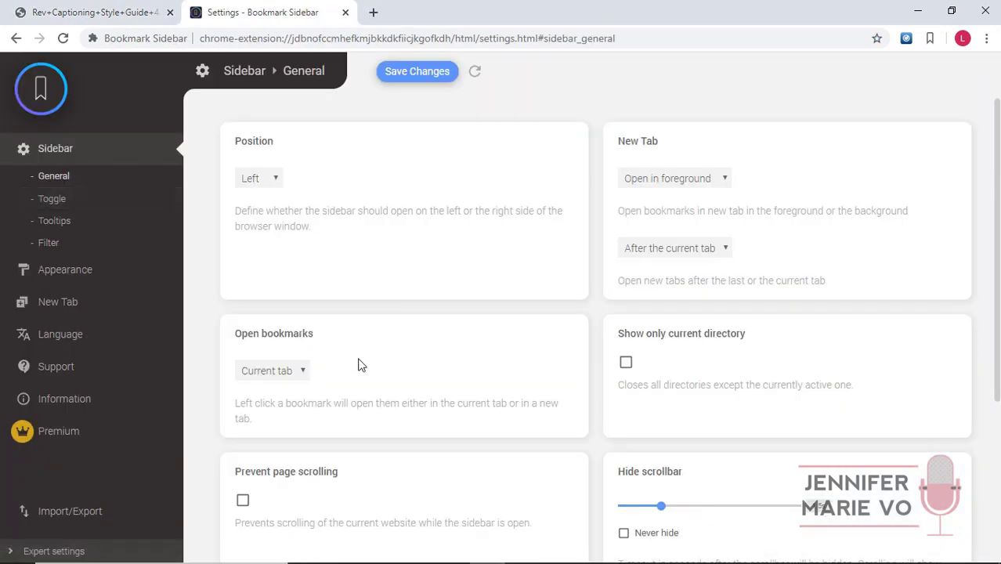
click(284, 372)
click(279, 403)
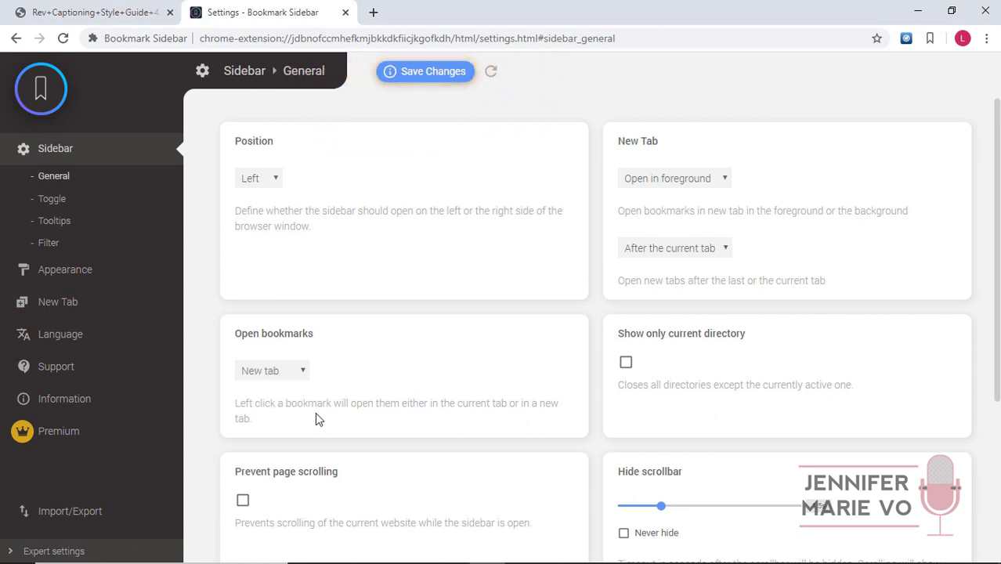
click(416, 82)
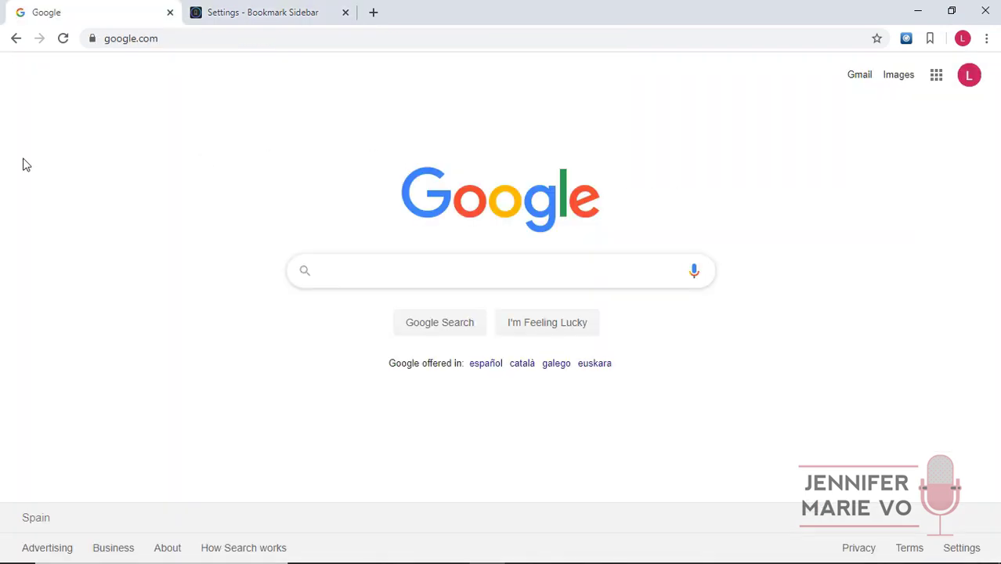
- Open the Quality Rating Guidelines and Scribie Style Guide bookmarks from the sidebar on the Google page
mouse_move(2, 172)
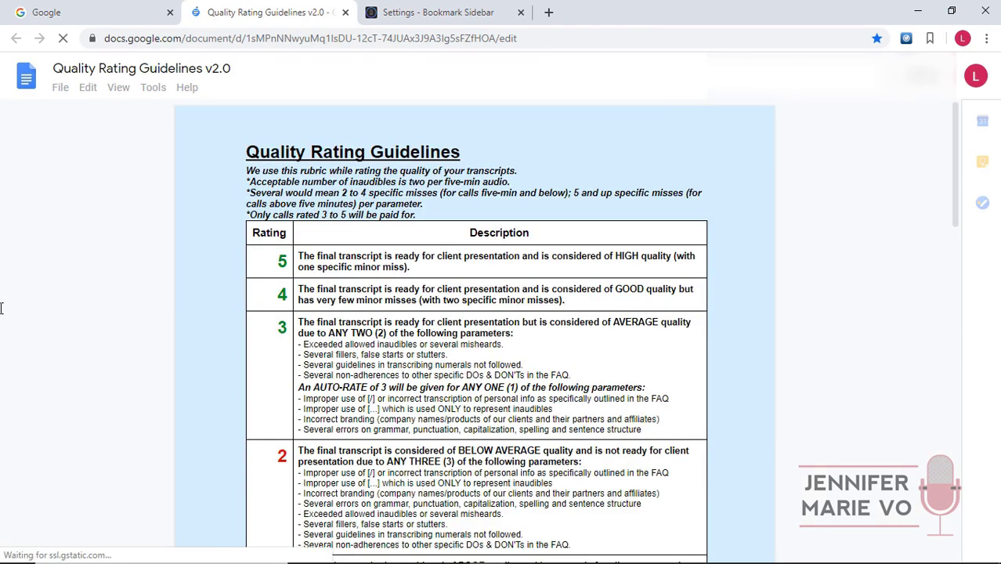
click(36, 15)
mouse_move(5, 264)
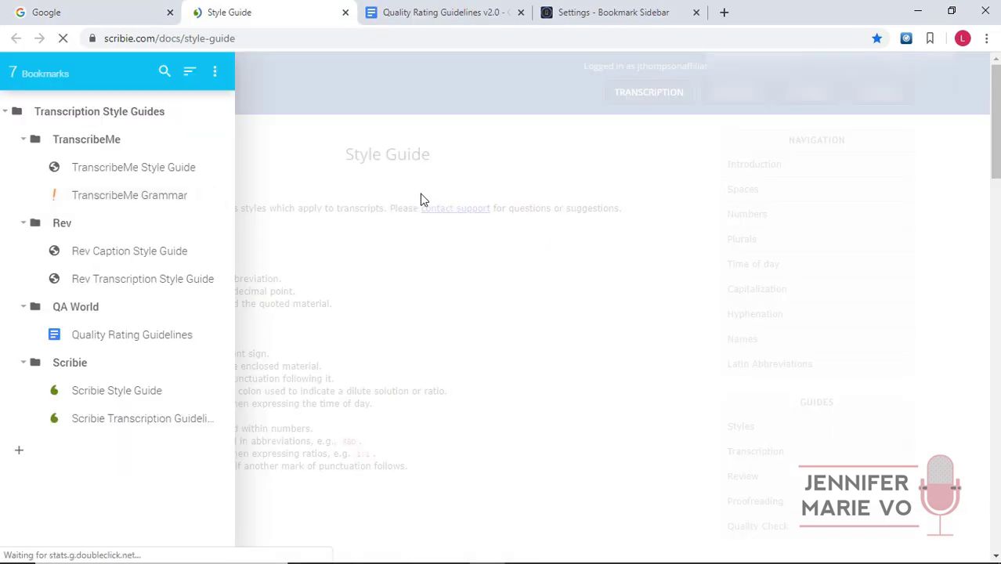
- Show and hide the sidebar over the Scribie style guide, and view the open Quality Rating Guidelines document before returning
mouse_move(2, 212)
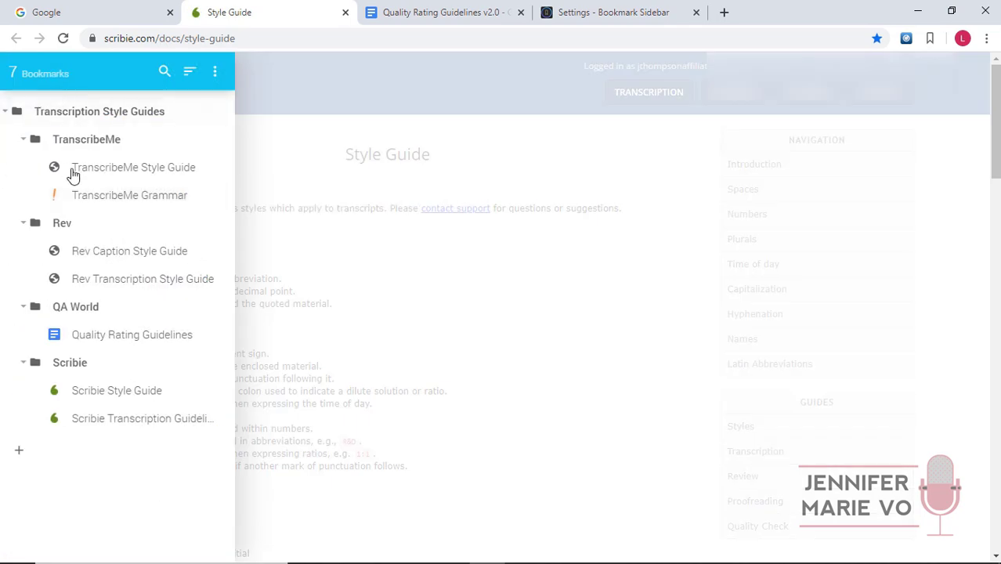
drag(92, 396, 266, 424)
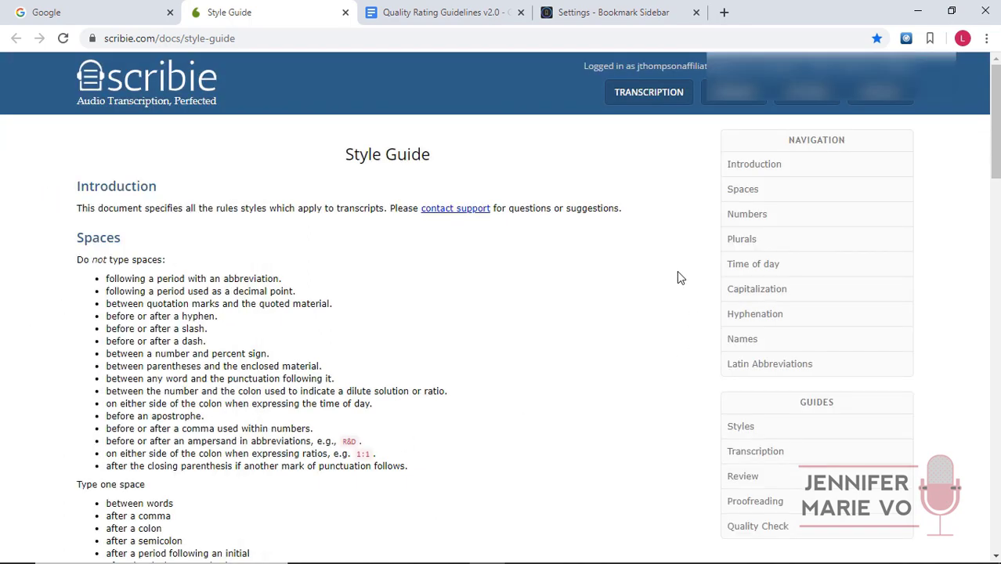
mouse_move(3, 263)
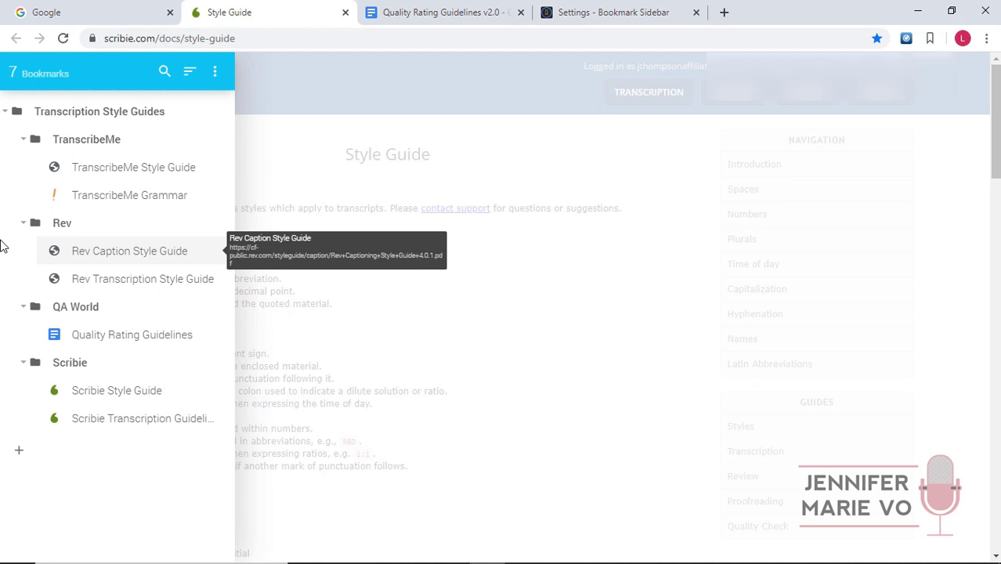
click(464, 18)
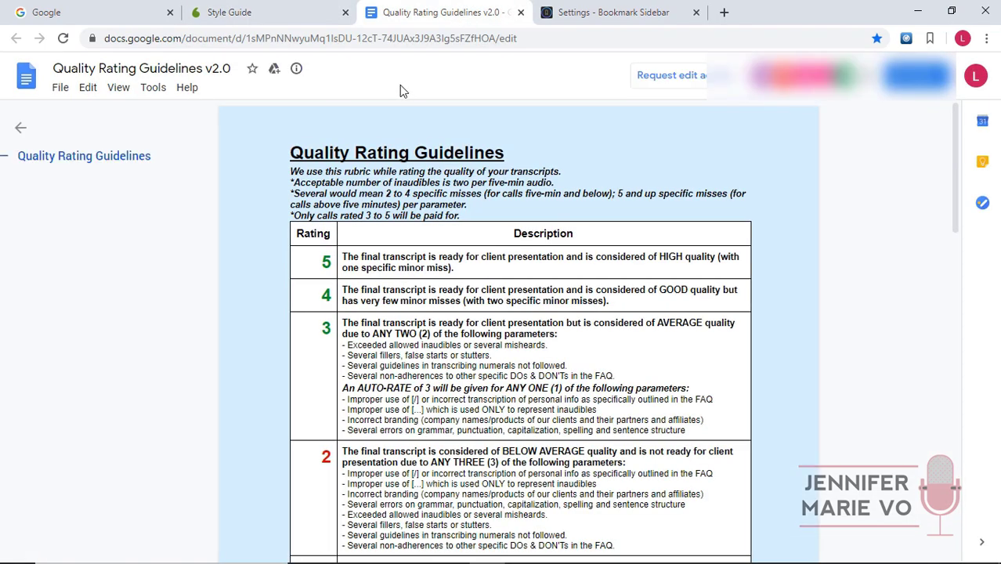
click(260, 16)
- View the editing options of the Quality Rating Guidelines bookmark, including its Additional info field, and close them without saving
mouse_move(2, 224)
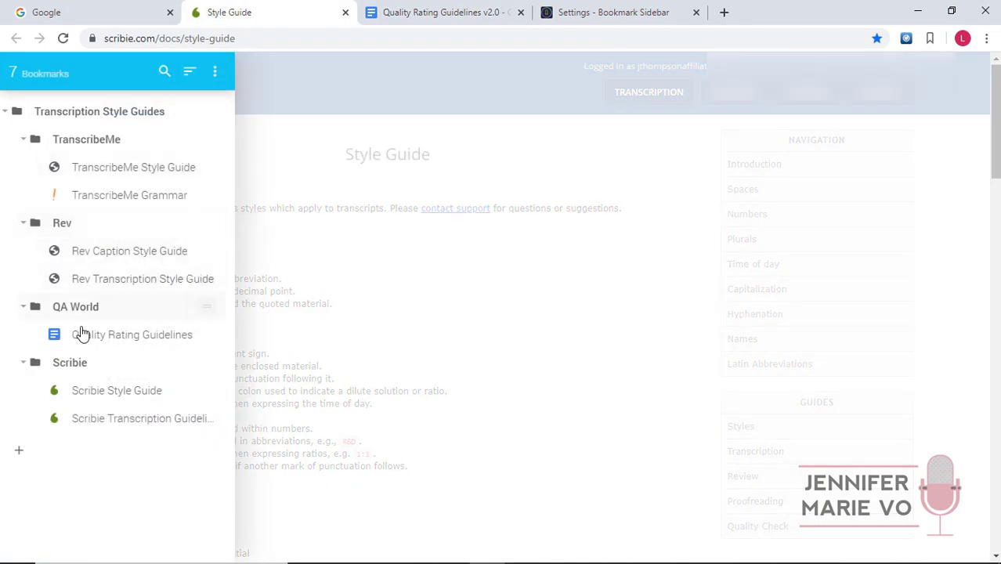
right_click(145, 337)
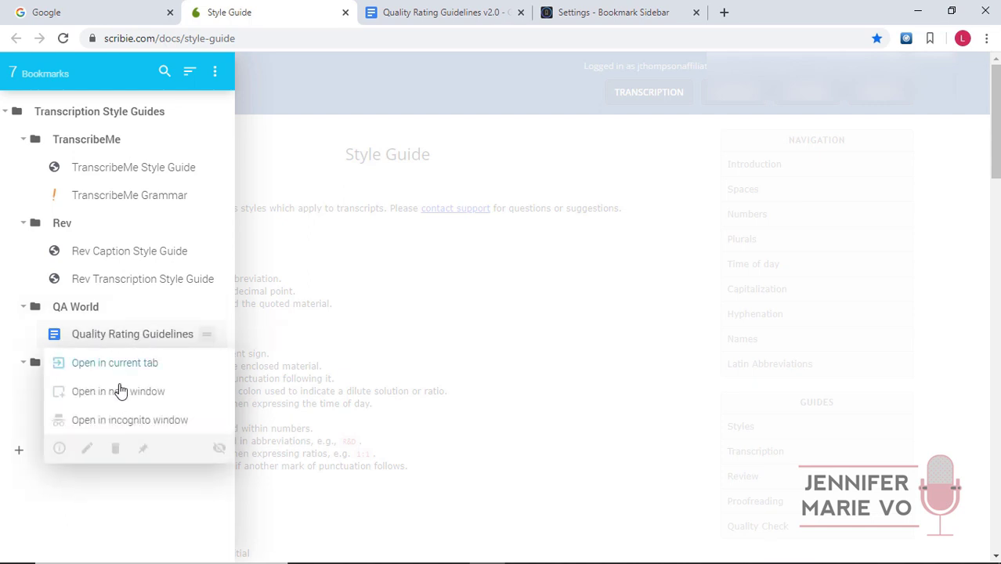
click(87, 453)
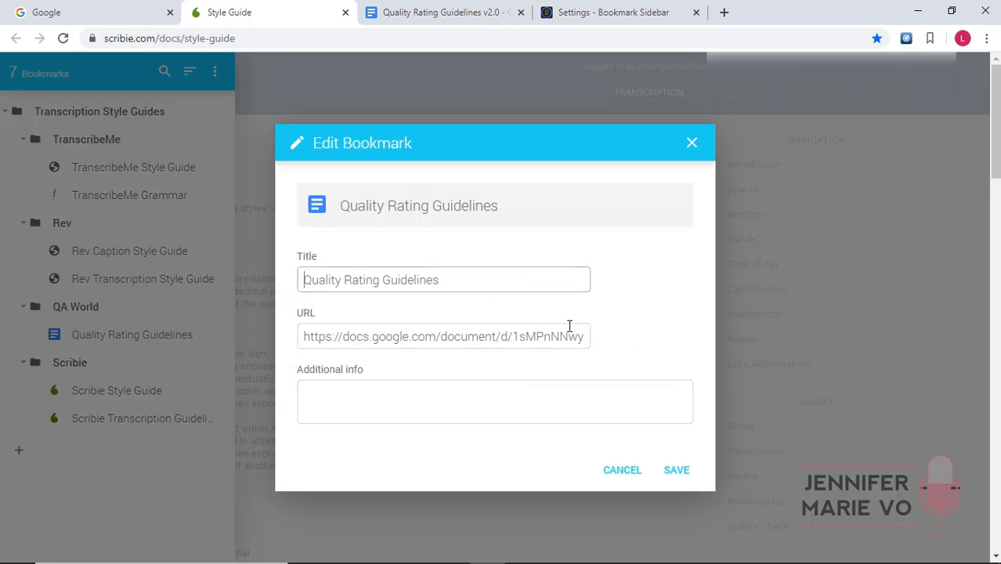
click(395, 392)
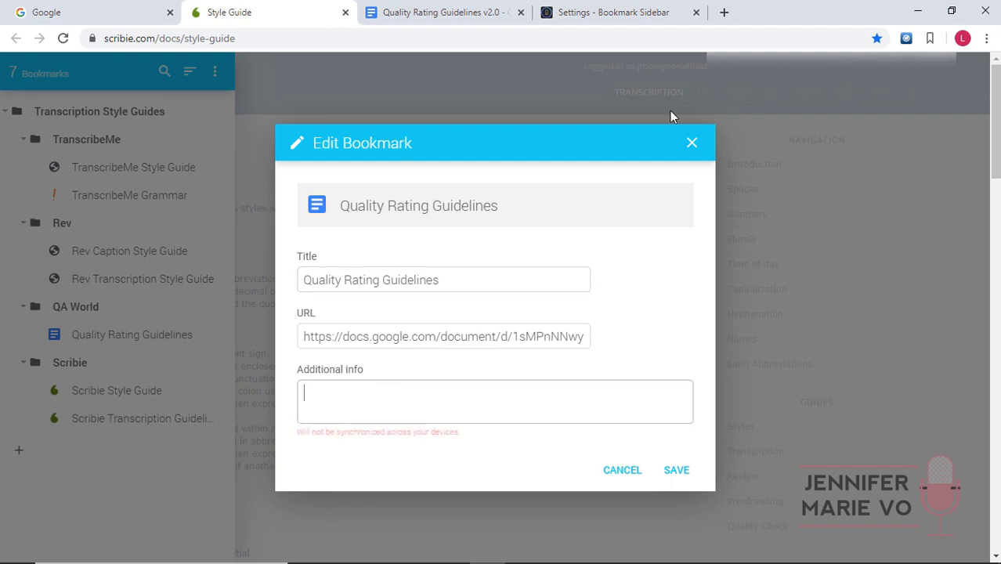
click(691, 144)
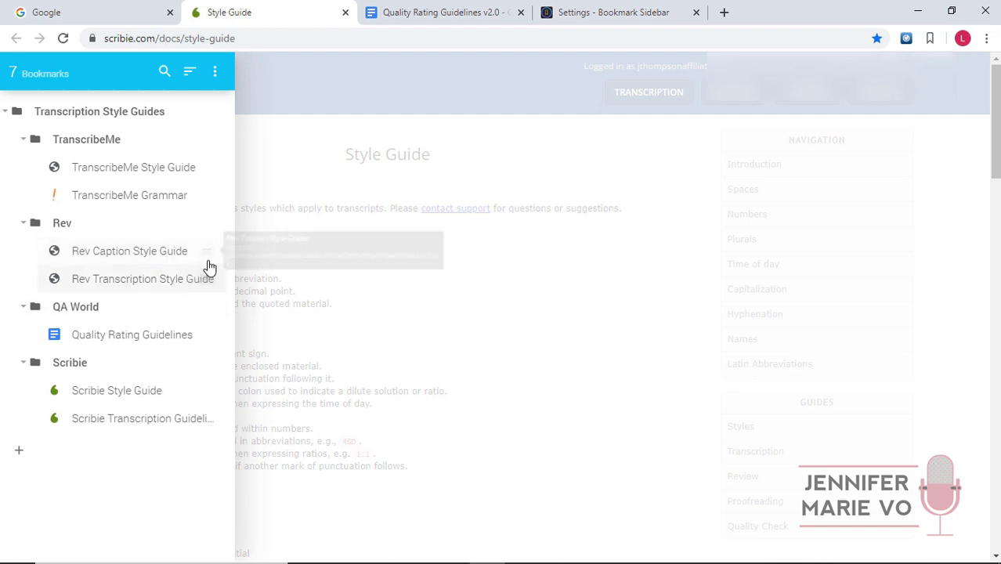
- Move TranscribeMe Grammar out of its TranscribeMe directory, and move the Scribie directory above TranscribeMe and expand it
mouse_move(209, 256)
mouse_down()
mouse_move(219, 305)
mouse_move(208, 252)
mouse_up()
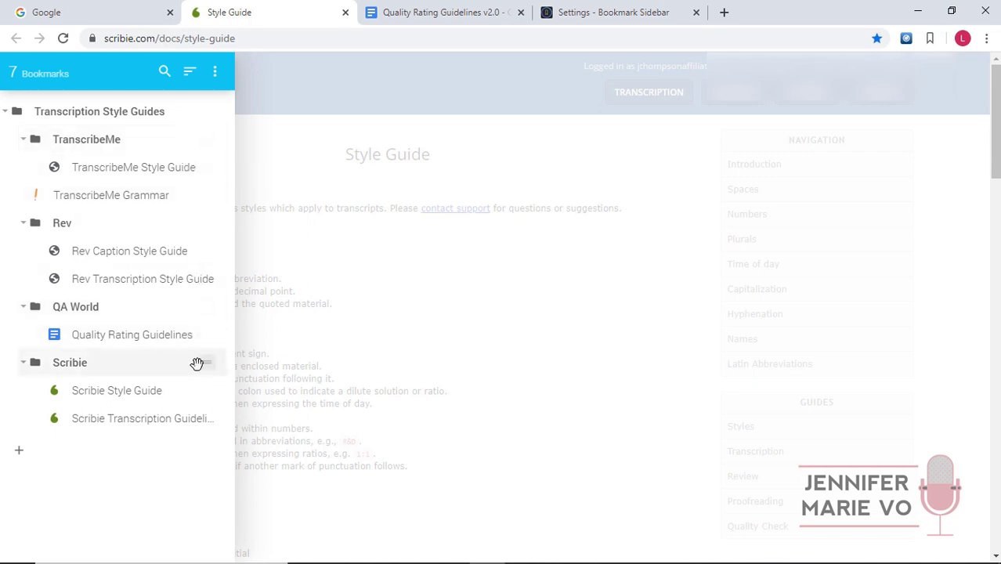
drag(208, 361, 235, 129)
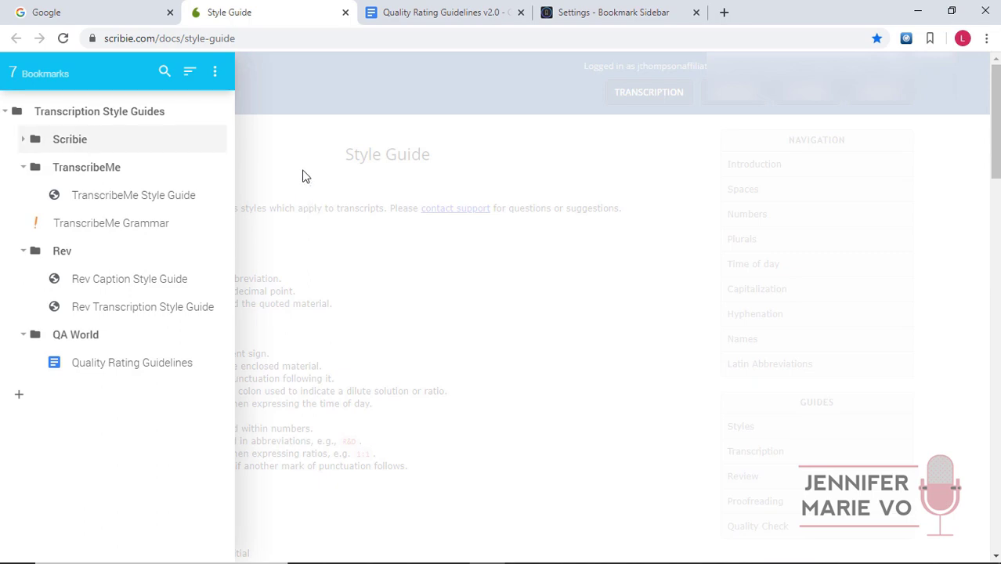
mouse_move(2, 196)
click(23, 139)
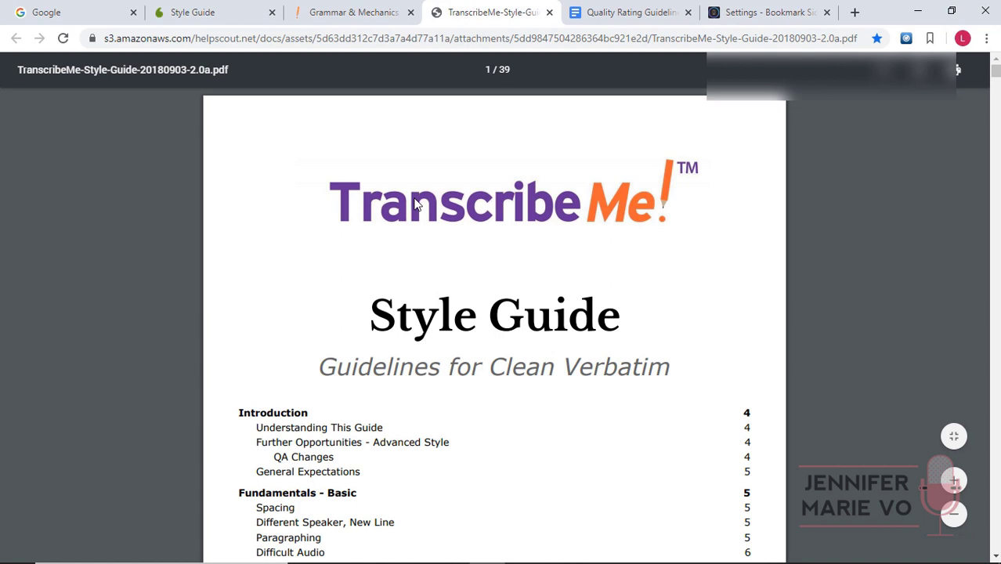
- Search the TranscribeMe style guide PDF for "contractions" and go to the Contractions section on page 12
key(ctrl+f)
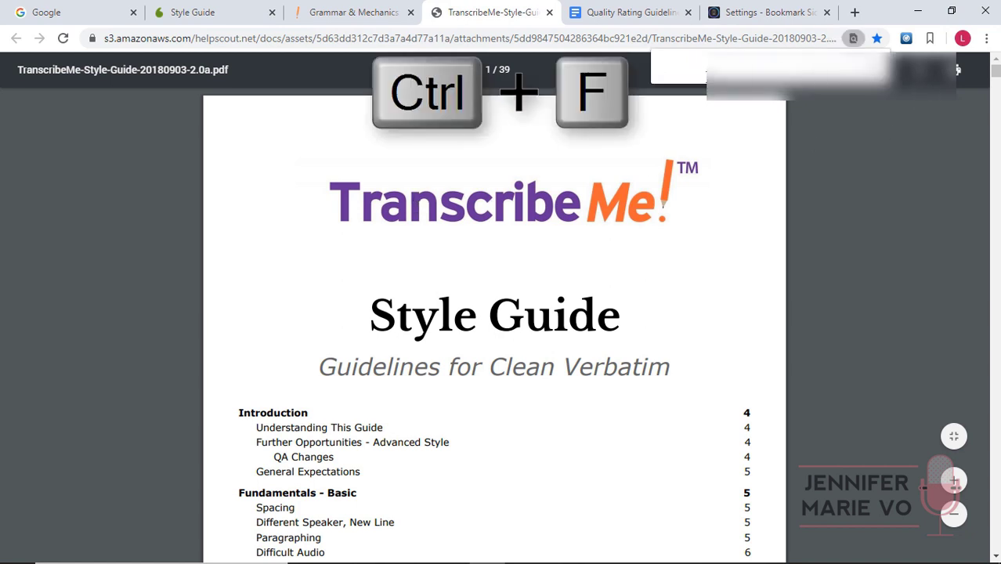
text(contr)
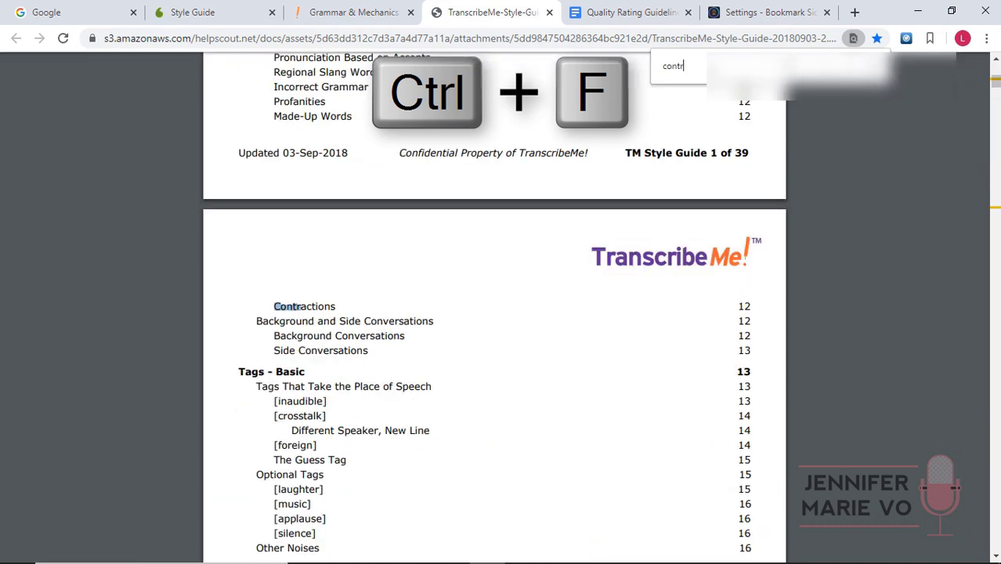
text(actions)
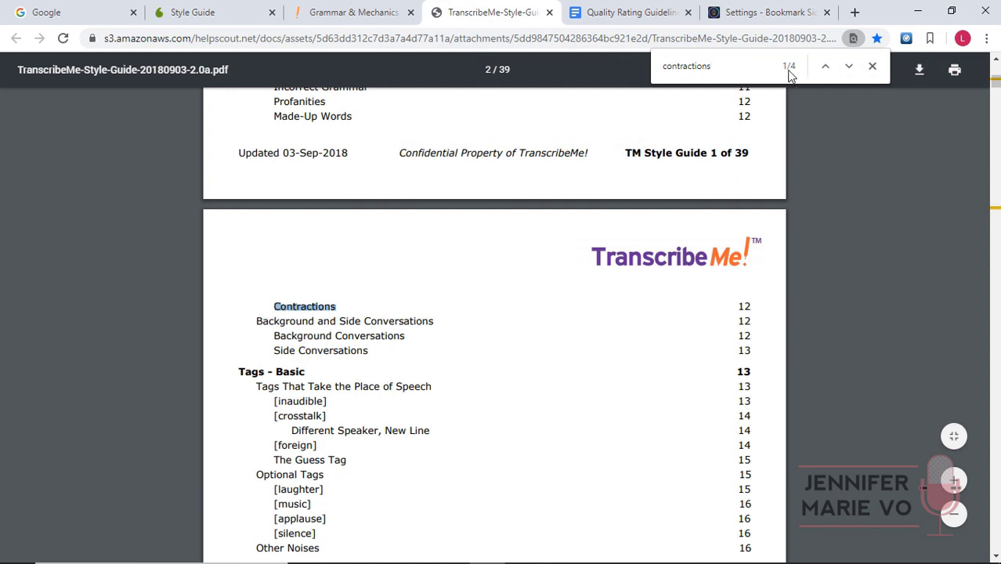
click(848, 66)
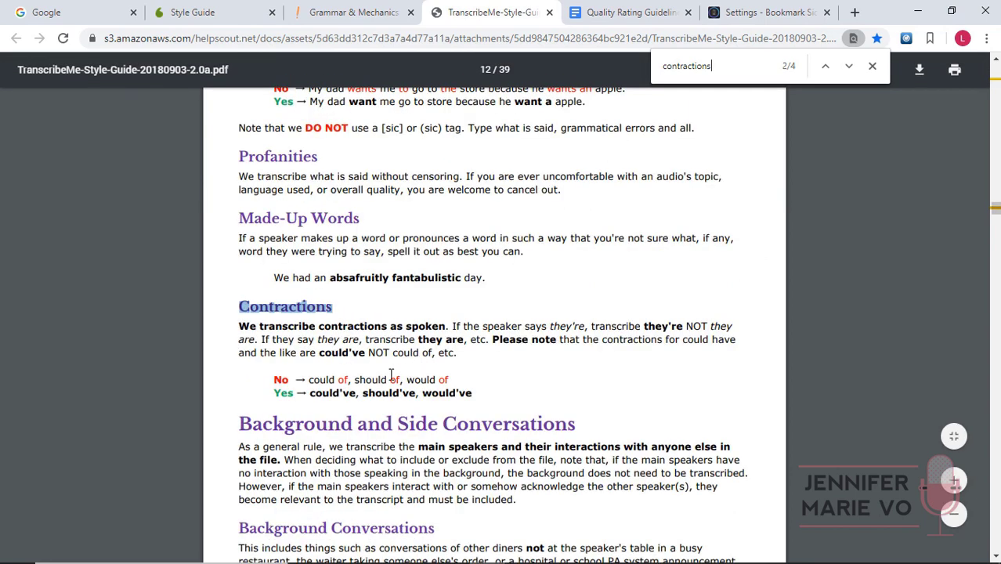
click(344, 413)
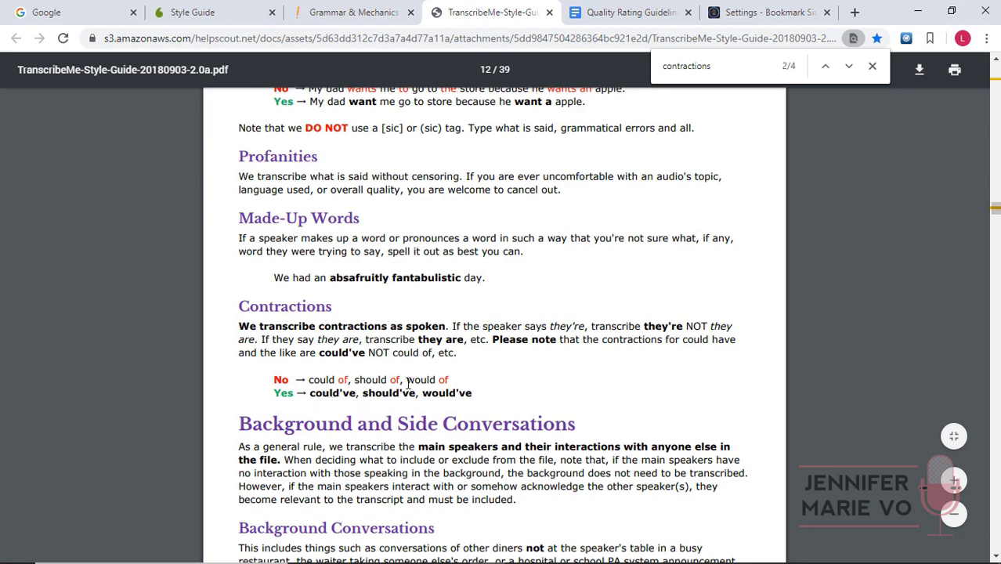
- Search the TranscribeMe style guide PDF for "tags", step back and forth between matches, and return to the Google page
key(ctrl+f)
text(tags)
key(Return)
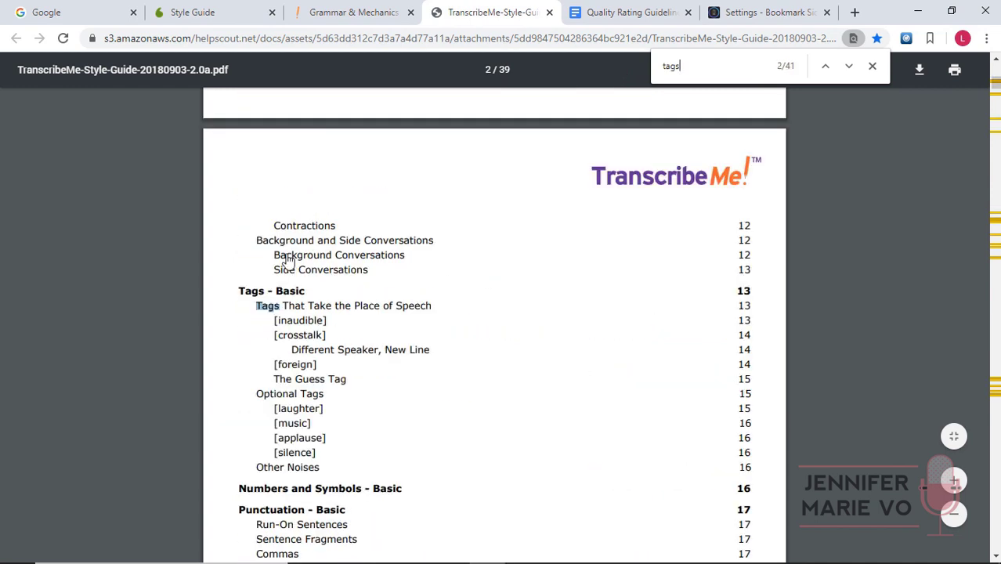
click(825, 66)
click(849, 68)
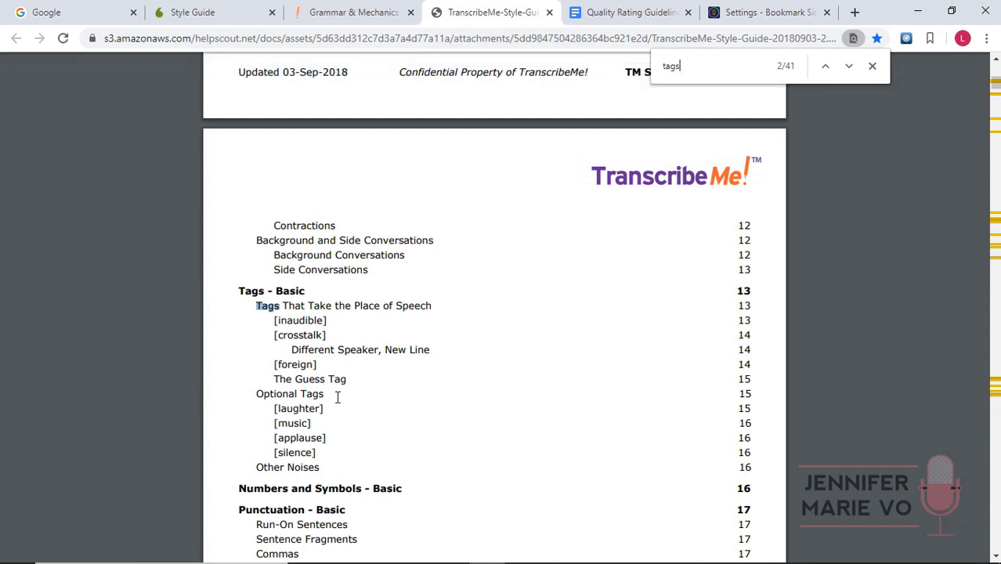
key(ctrl+1)
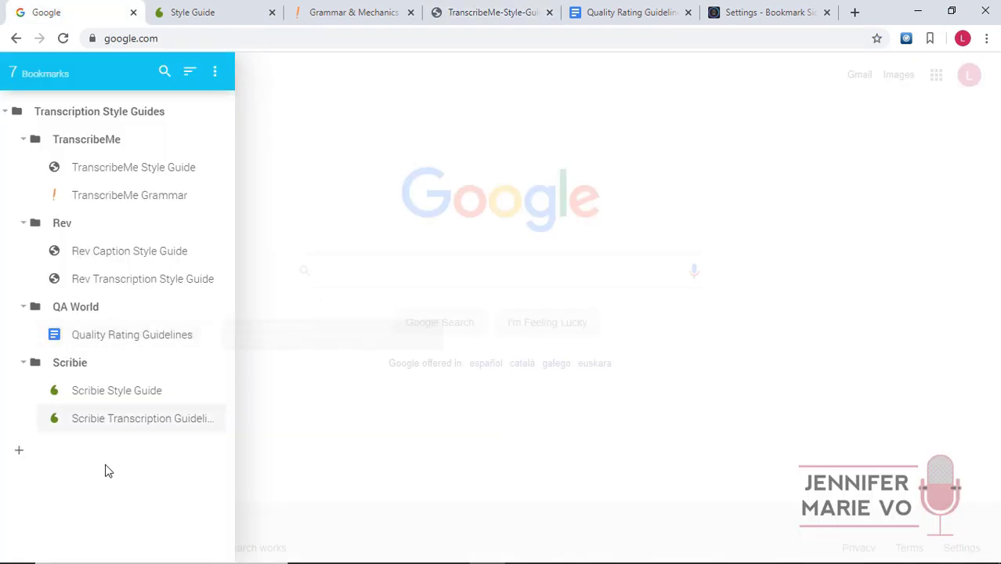